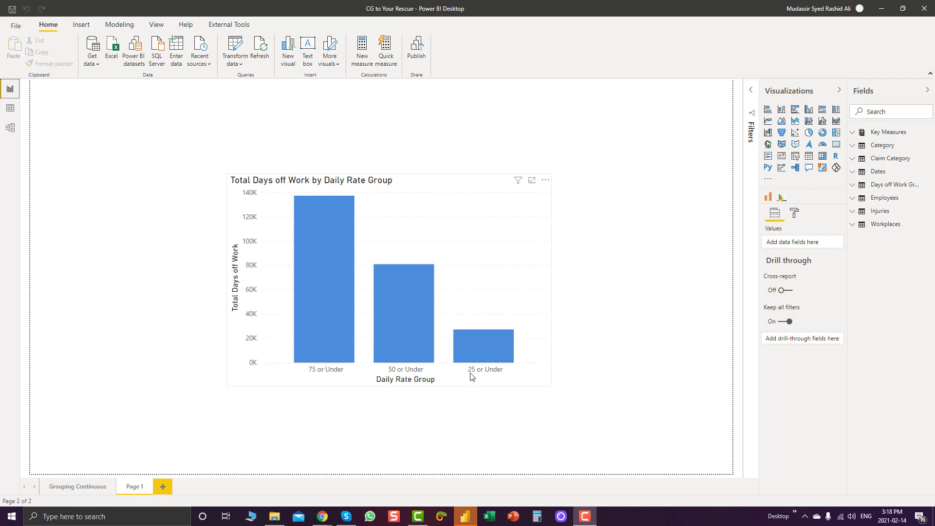
- Inspect the Injuries table's Daily Rate Group column in Data view, then return to the chart and Key Measures
mouse_move(419, 329)
left_click(10, 108)
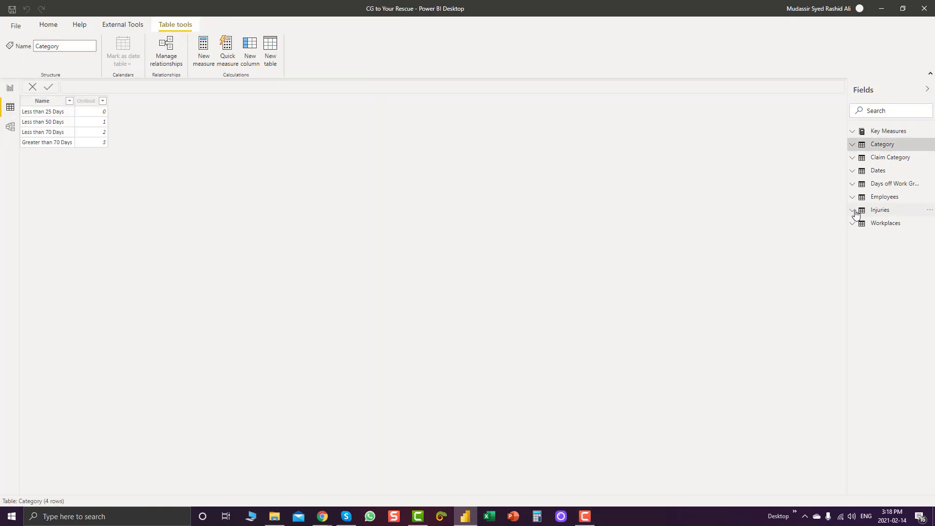
left_click(861, 212)
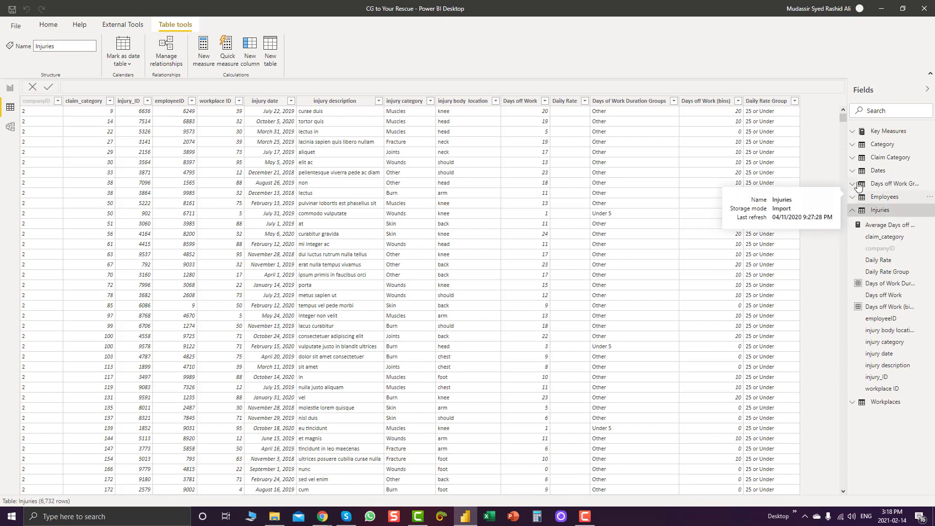
left_click(776, 103)
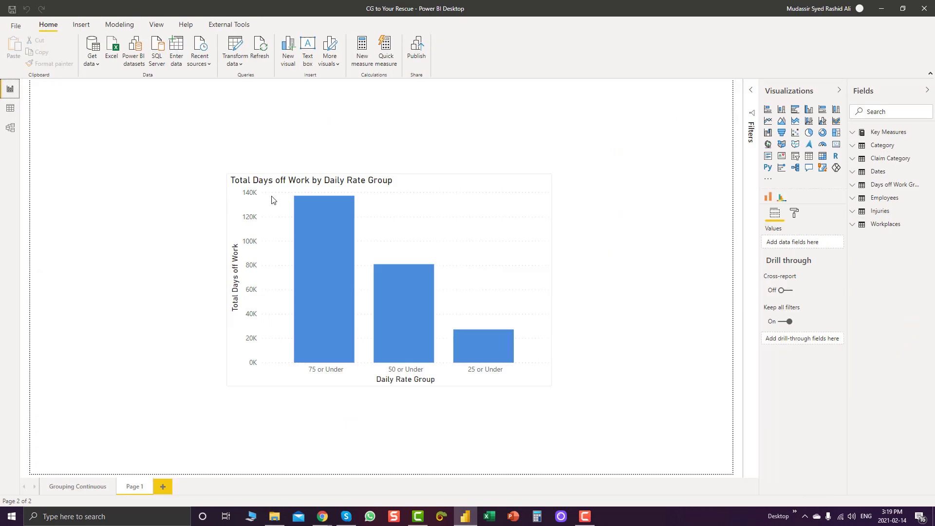
left_click(413, 176)
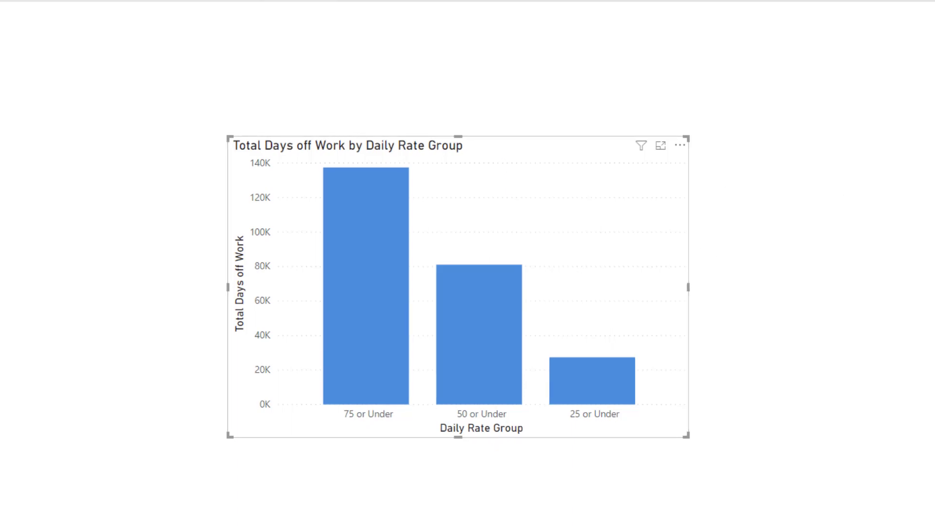
left_click(876, 132)
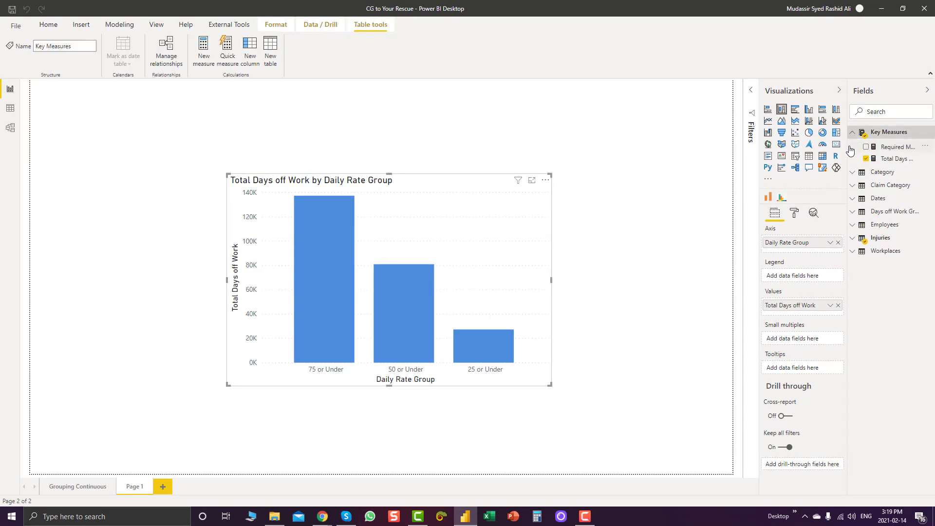
- Widen the Fields pane and highlight the Total Days off Work formula SUM(Injuries[Days off Work])
left_click_drag(849, 151, 809, 151)
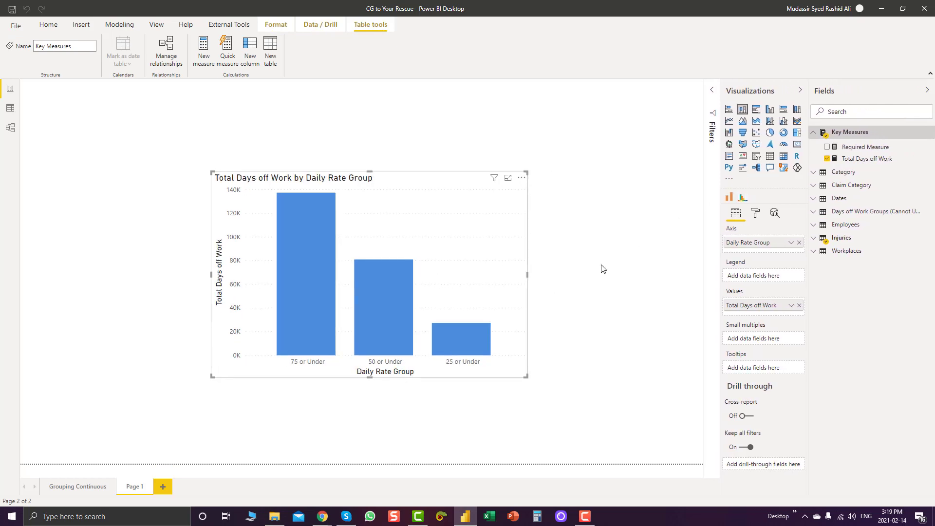
left_click(841, 161)
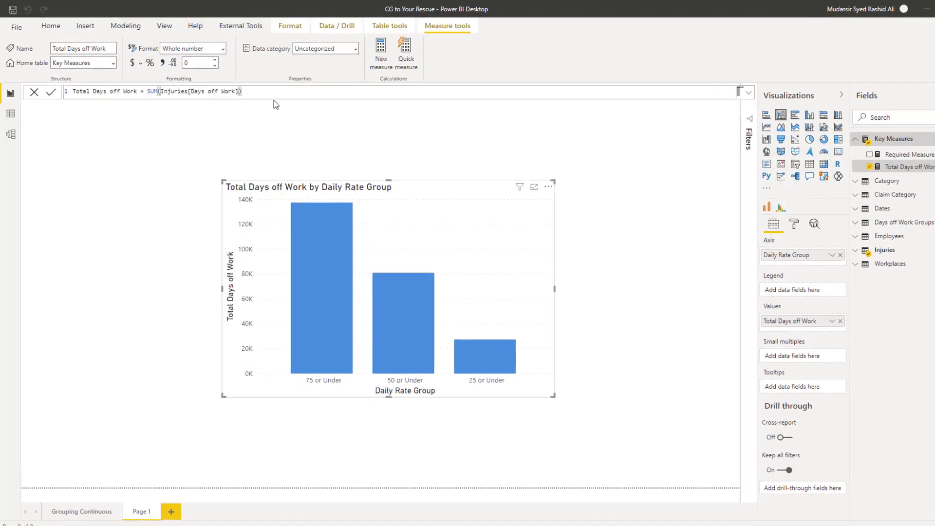
left_click_drag(229, 87, 207, 88)
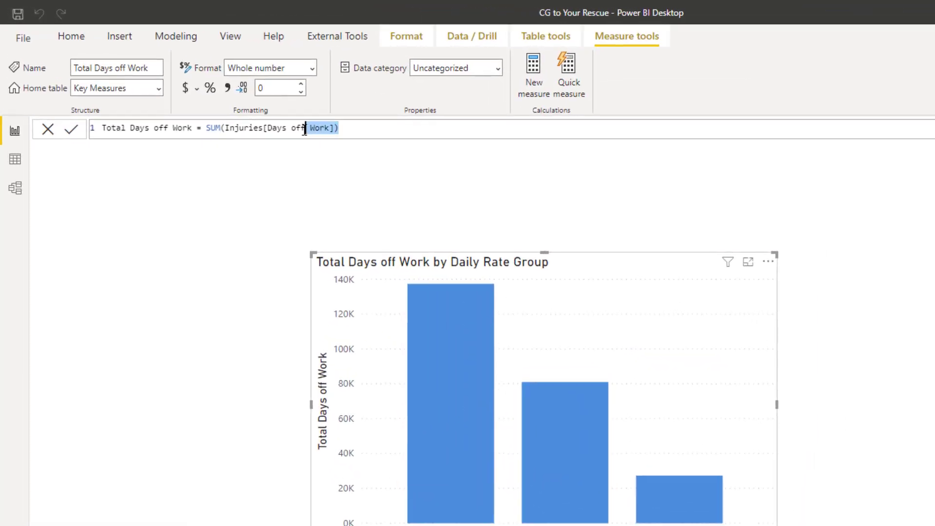
left_click_drag(305, 129, 209, 129)
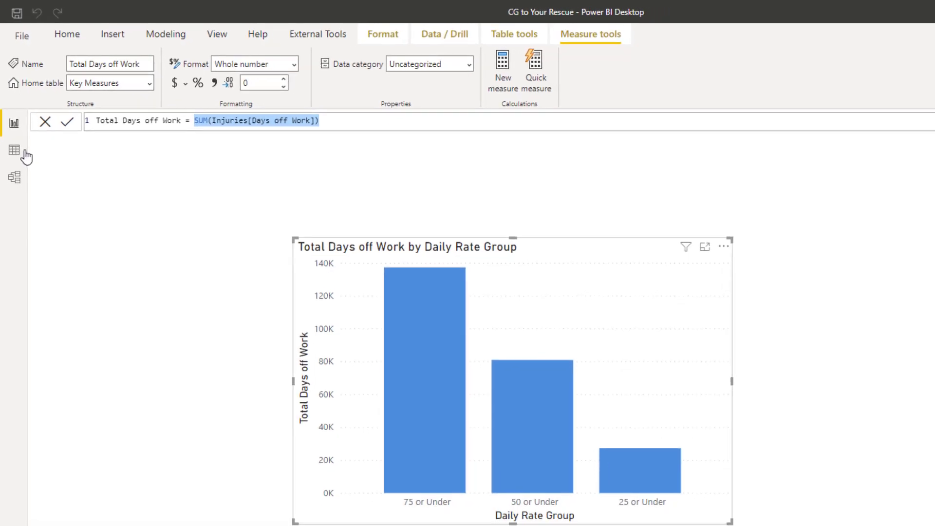
- Check the Injuries table's Days off Work column, then return to the report chart and forum post
left_click(24, 151)
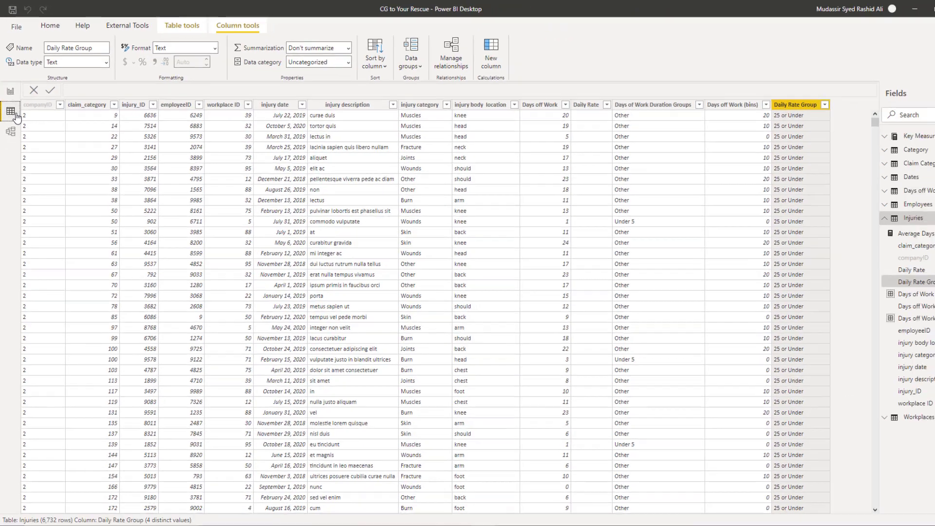
left_click(517, 102)
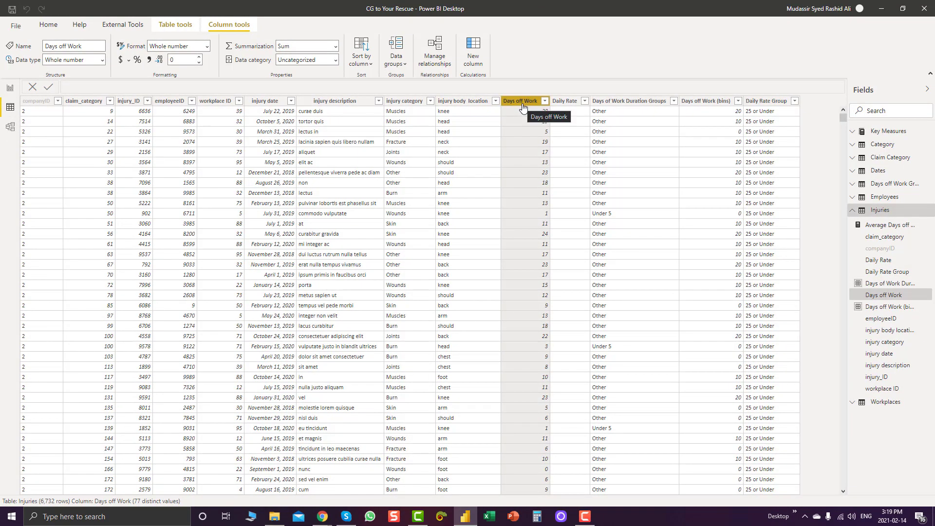
left_click(9, 87)
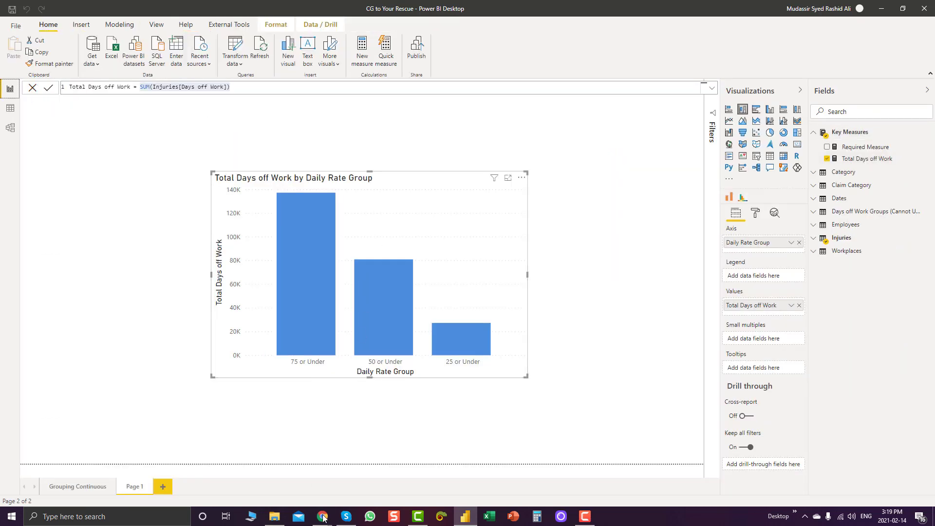
mouse_move(335, 511)
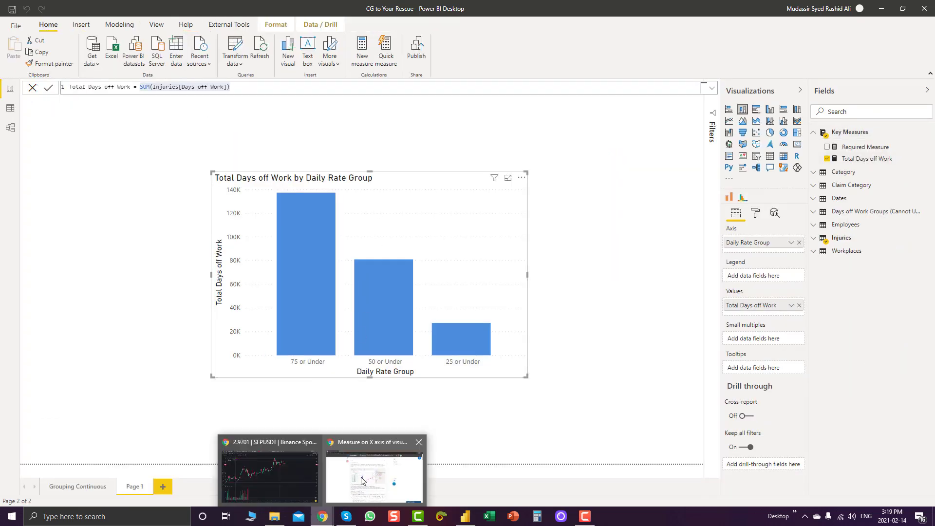
left_click(373, 470)
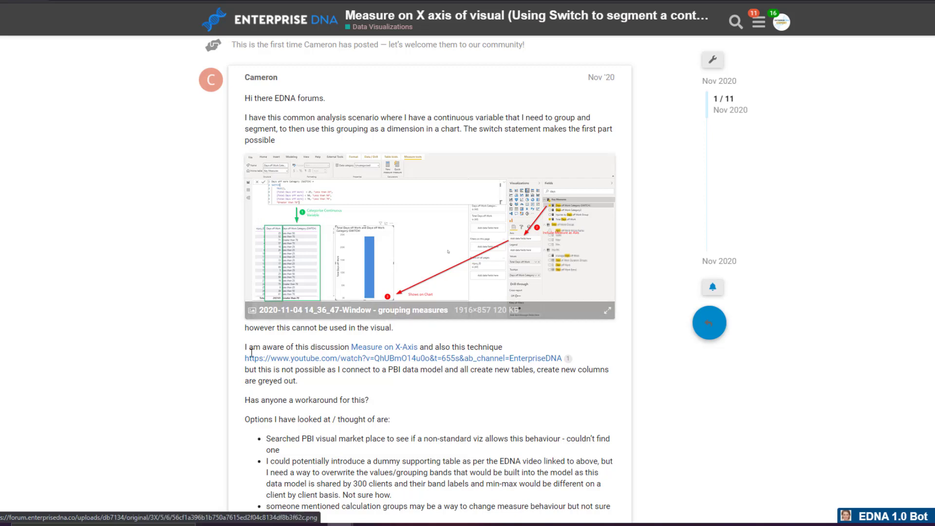
left_click_drag(244, 371, 307, 388)
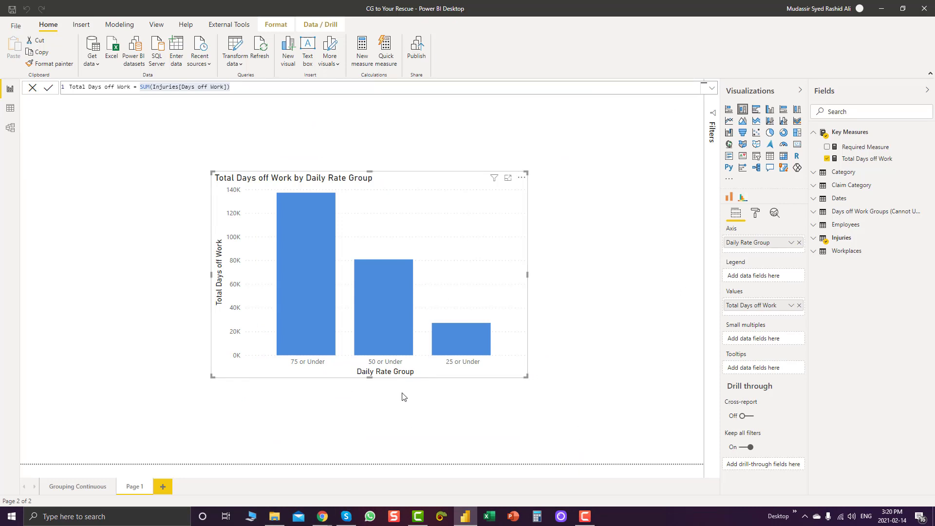
- On the Grouping Continuous page, display Required Measure: CALCULATE([Total Days off Work], Injuries[Days off Work] < 25)
left_click(78, 488)
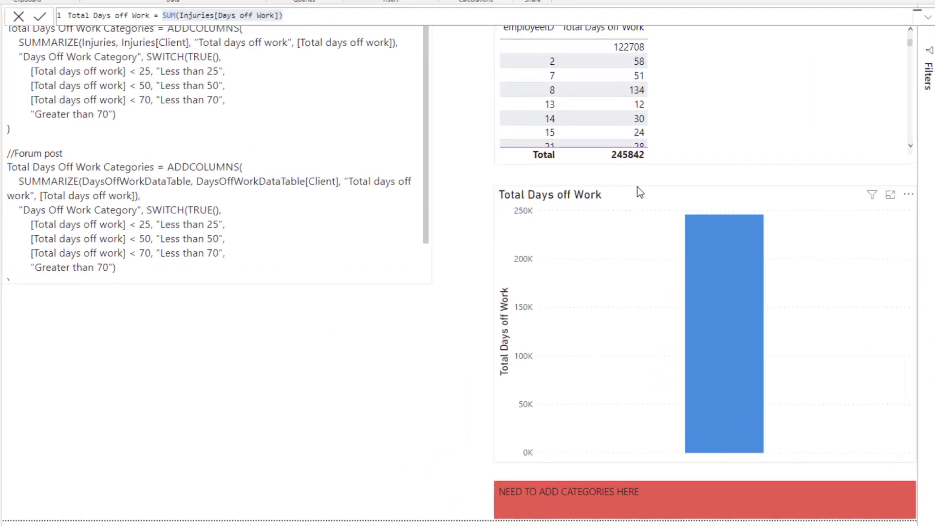
left_click(637, 187)
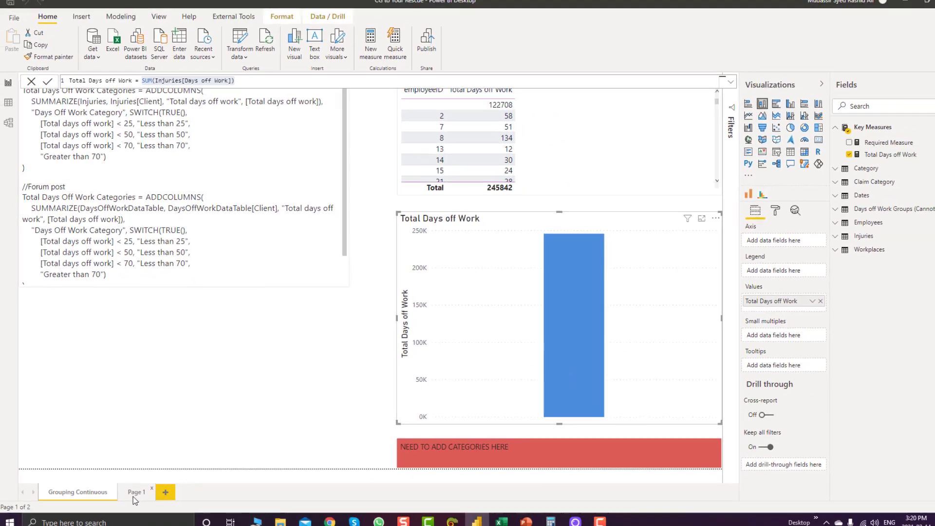
left_click(133, 495)
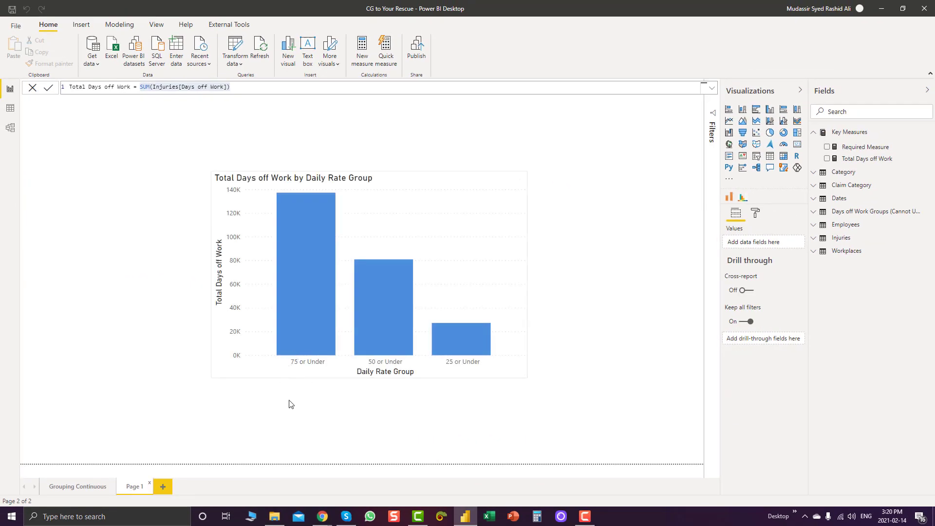
left_click(76, 486)
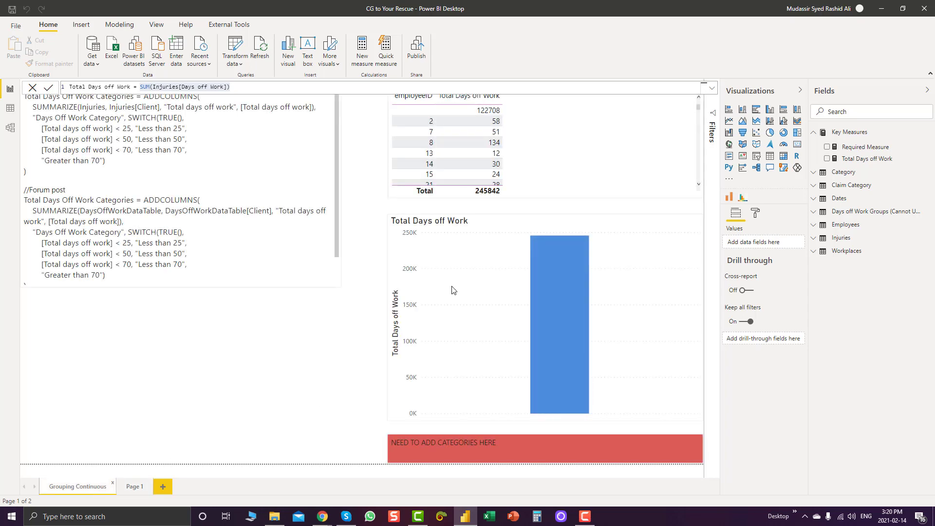
left_click(855, 150)
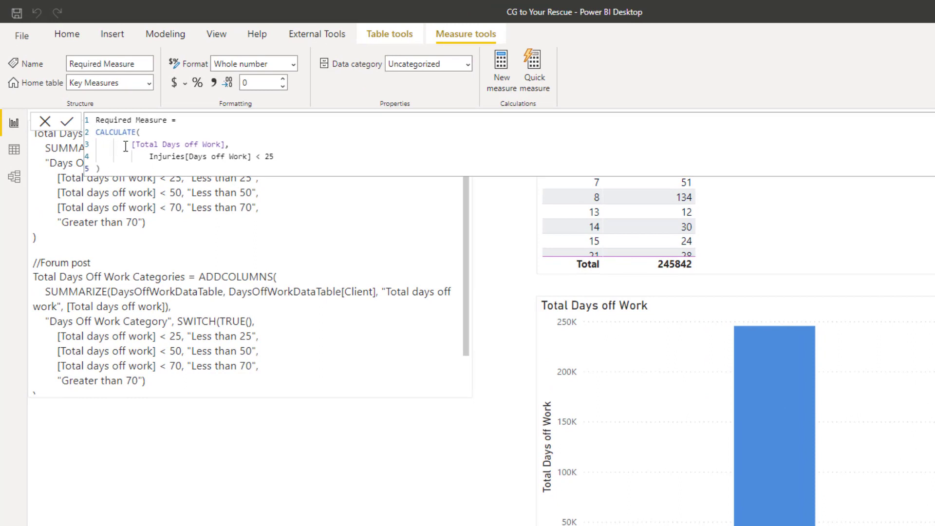
- Highlight the [Total Days off Work] argument, the 25 threshold and the full CALCULATE formula, then show External Tools
left_click_drag(128, 145, 230, 146)
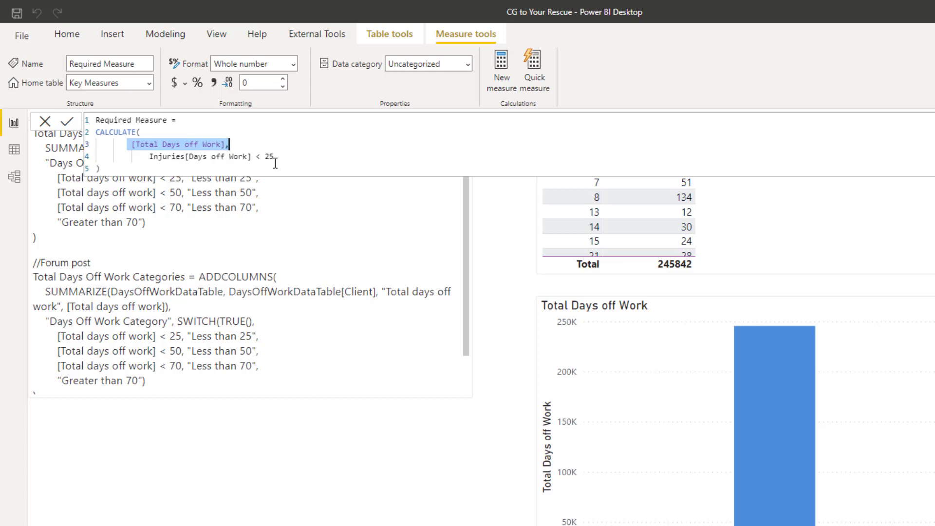
left_click_drag(286, 157, 266, 158)
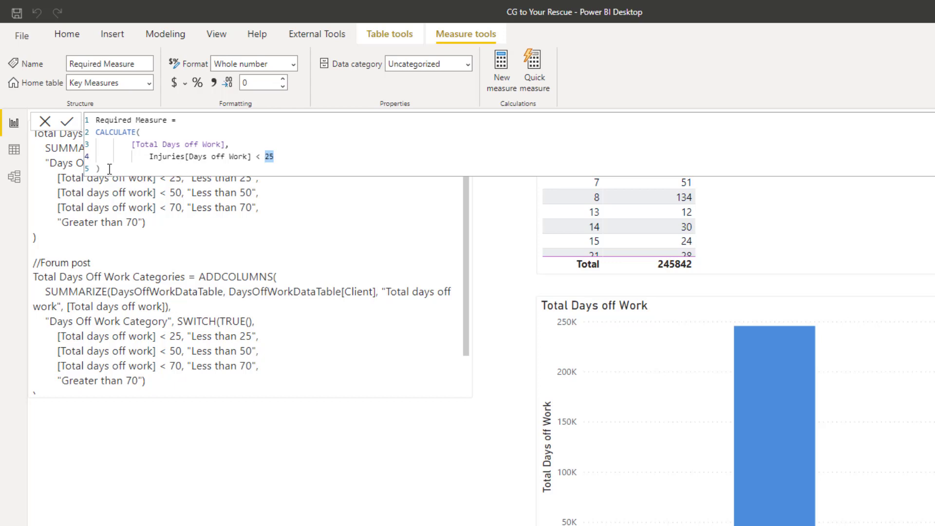
left_click_drag(108, 169, 93, 133)
key("ctrl+c")
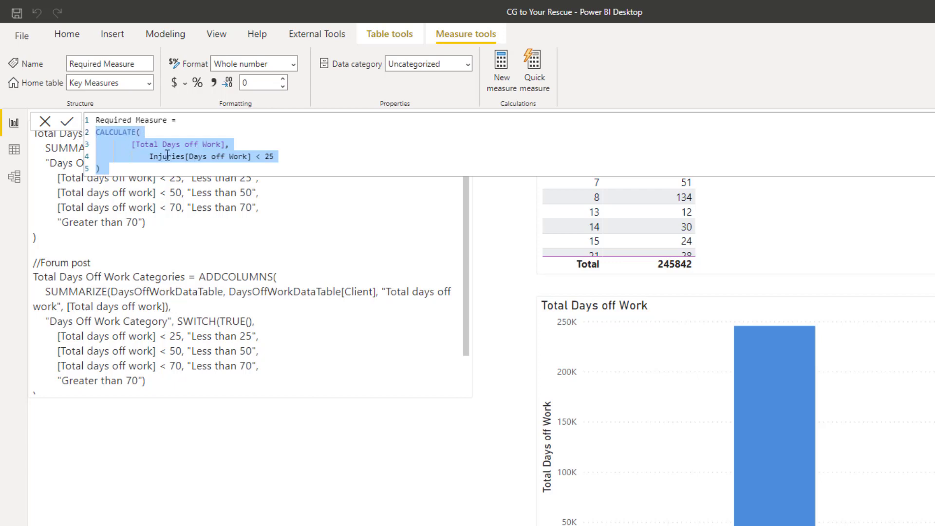
left_click(328, 39)
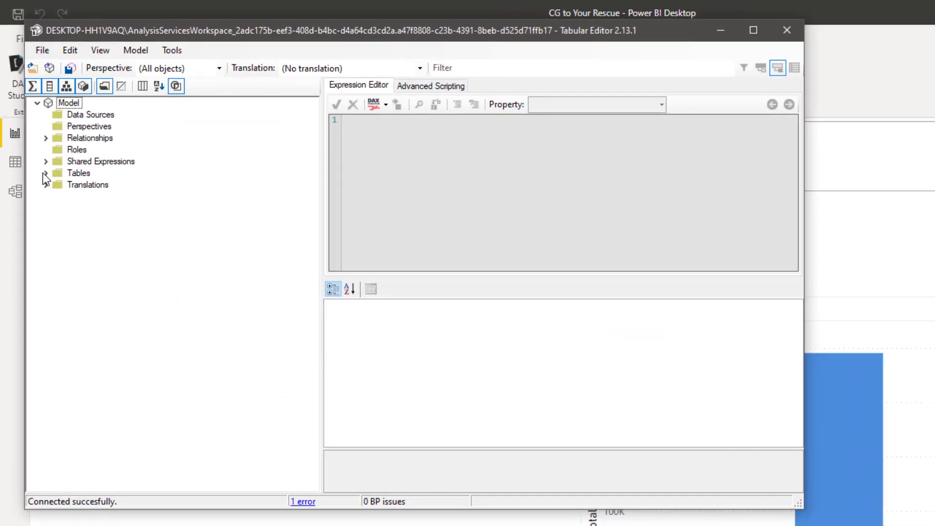
- Create a new calculation group under Tables named 'Calculation groups'
left_click(46, 174)
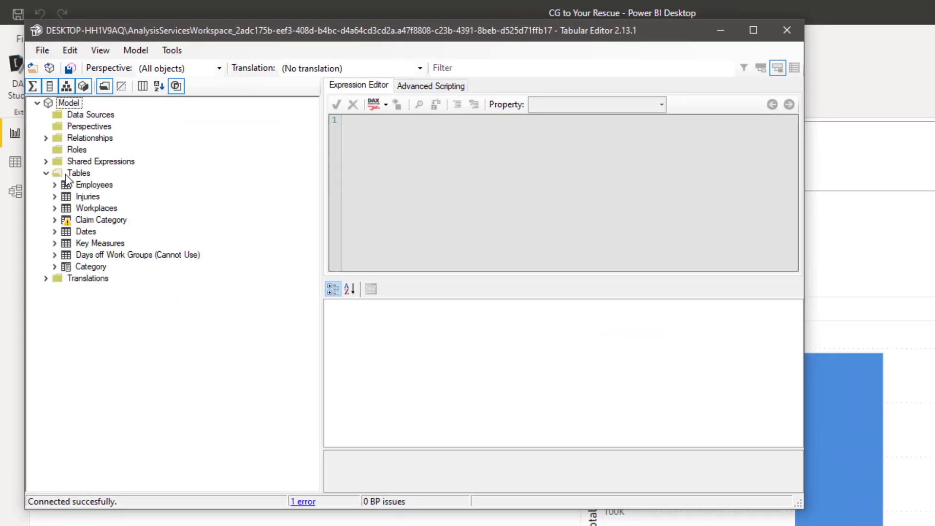
right_click(68, 173)
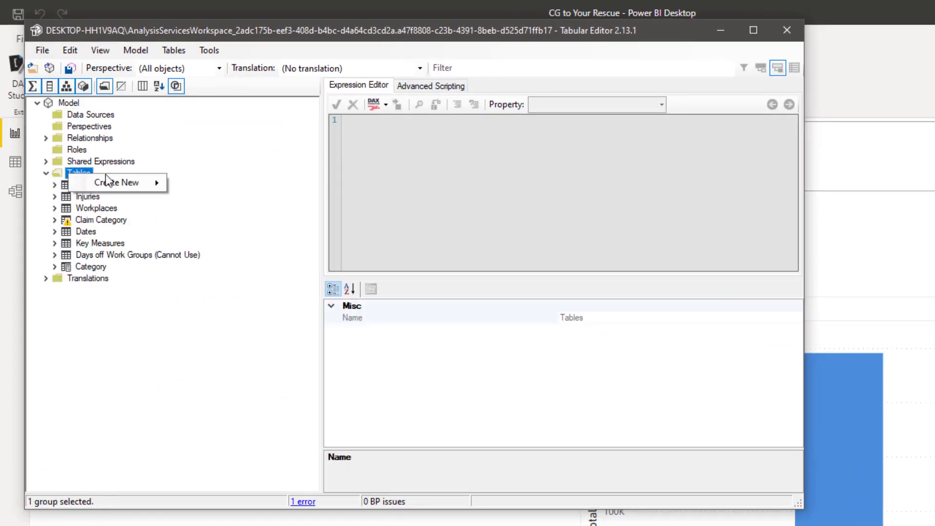
mouse_move(107, 182)
left_click(227, 214)
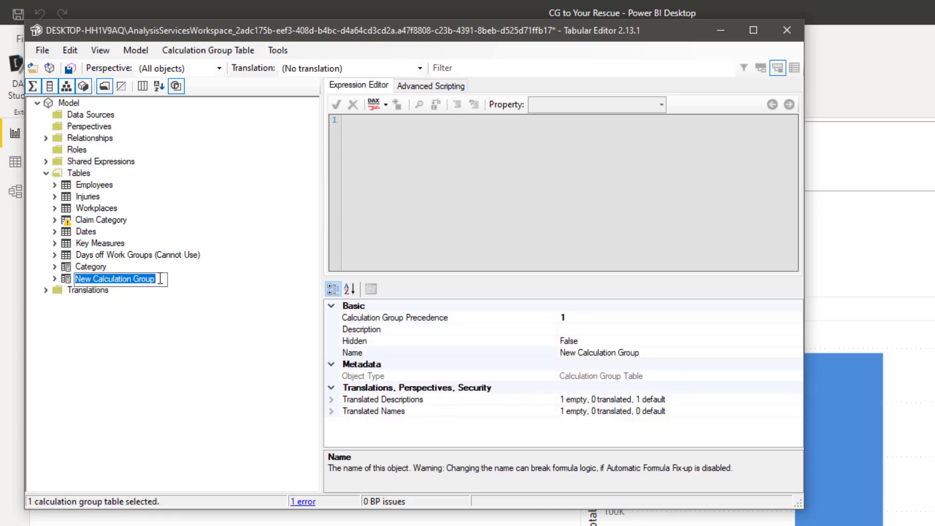
type("Cal")
type("la")
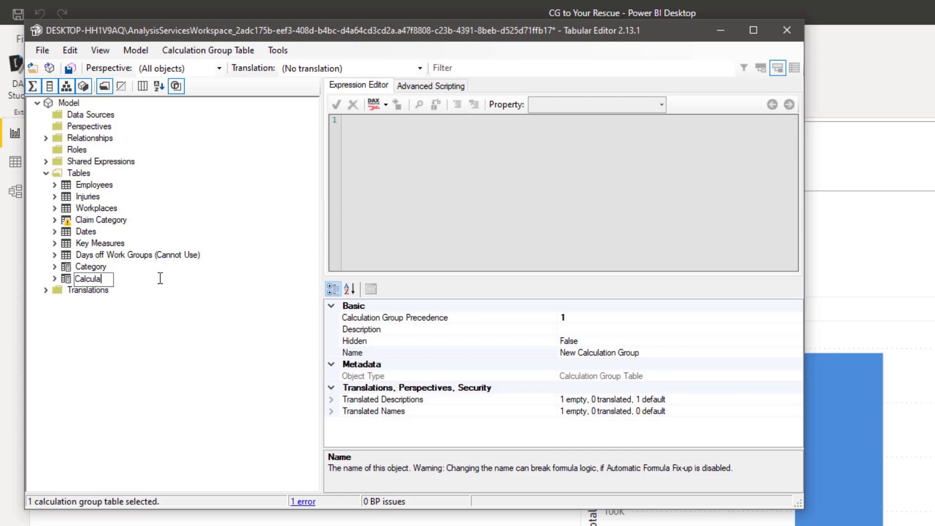
type("tion groups")
key("Return")
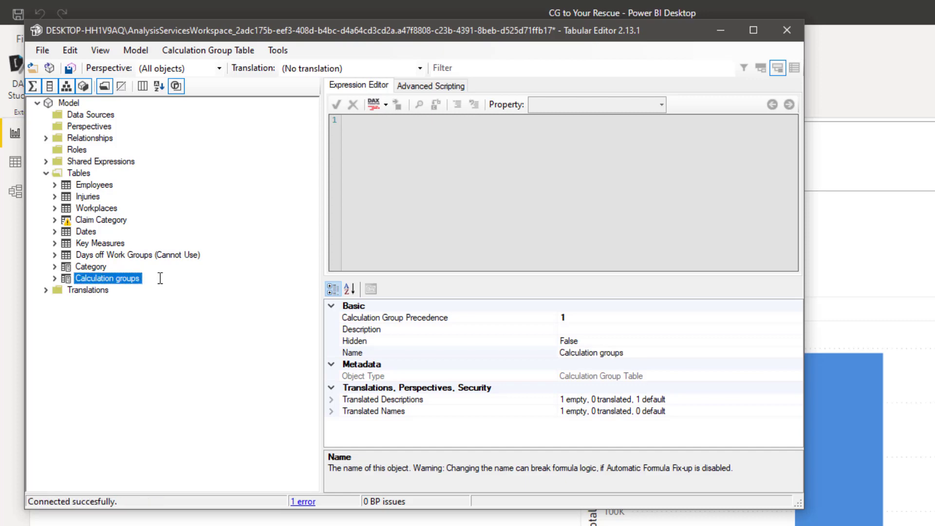
- Add a new calculation item to the Calculation groups table
right_click(125, 281)
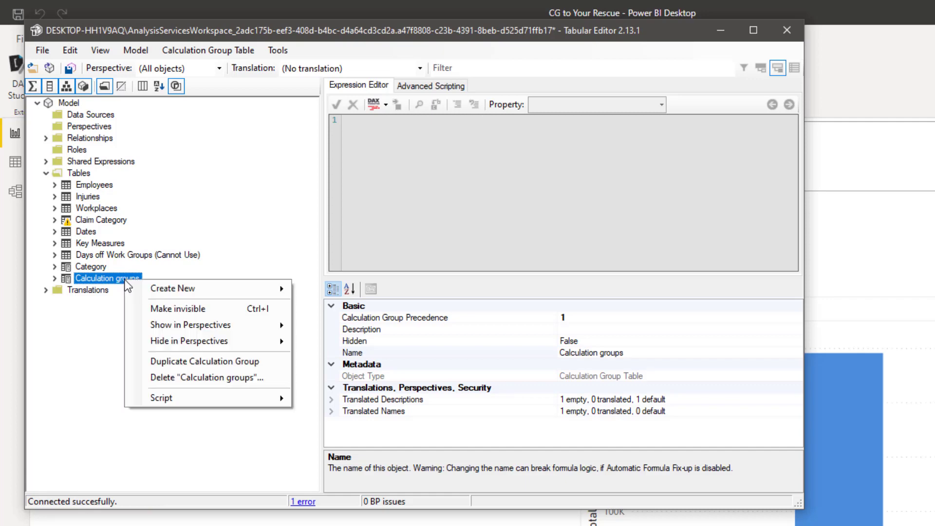
mouse_move(144, 291)
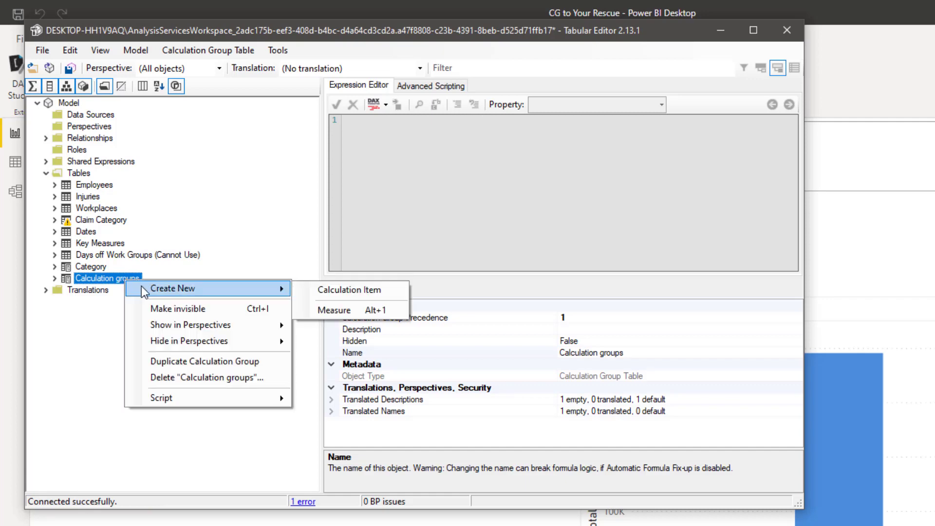
left_click(320, 291)
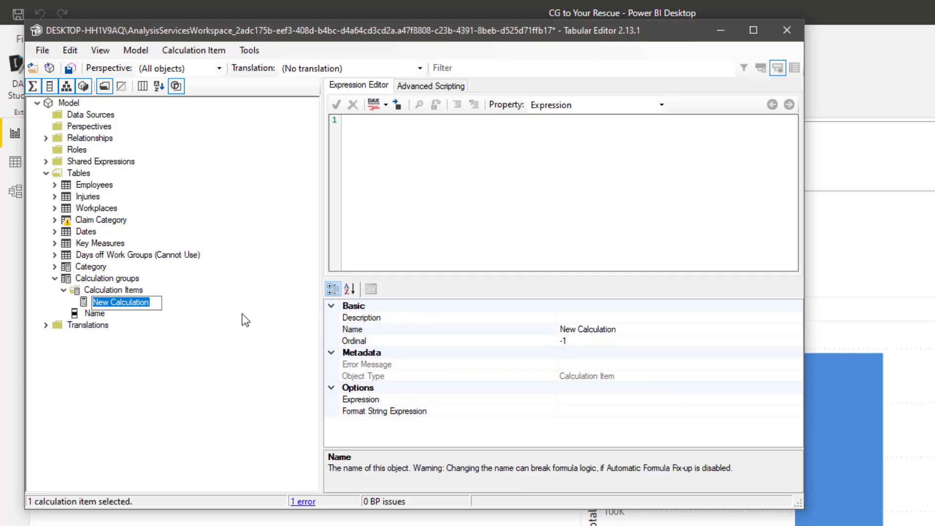
- Name the item 'Less Than 25 Days' with the CALCULATE expression filtering Injuries[Days off Work] < 25
type("Less Than 25 Days")
key("Return")
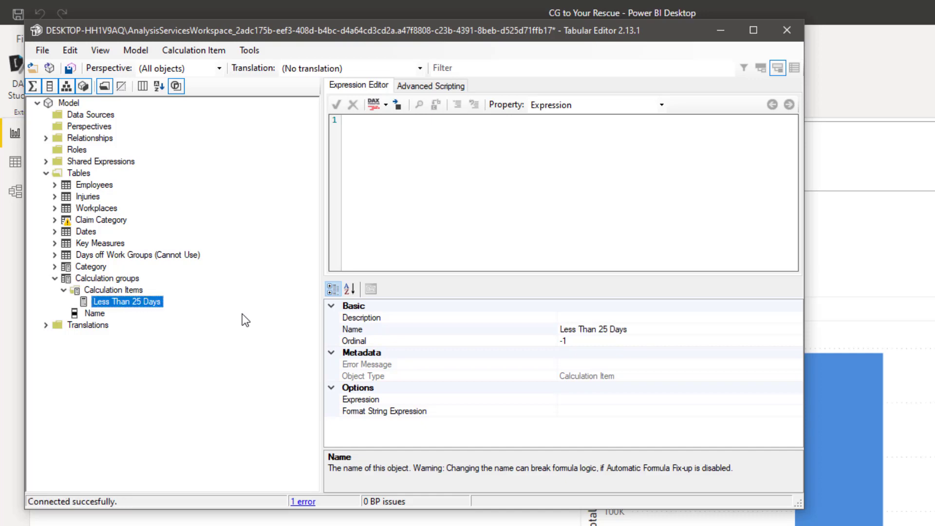
left_click(360, 132)
key("ctrl+v")
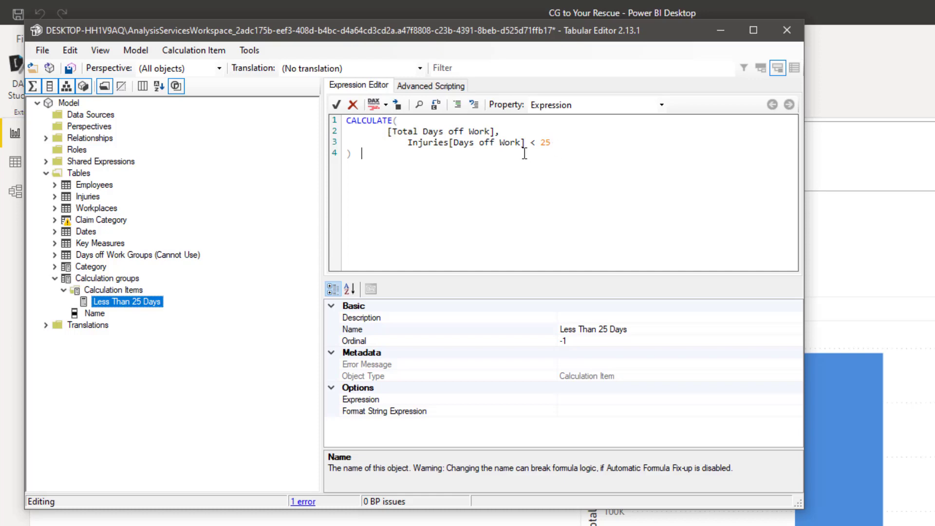
left_click_drag(363, 153, 344, 119)
key("ctrl+c")
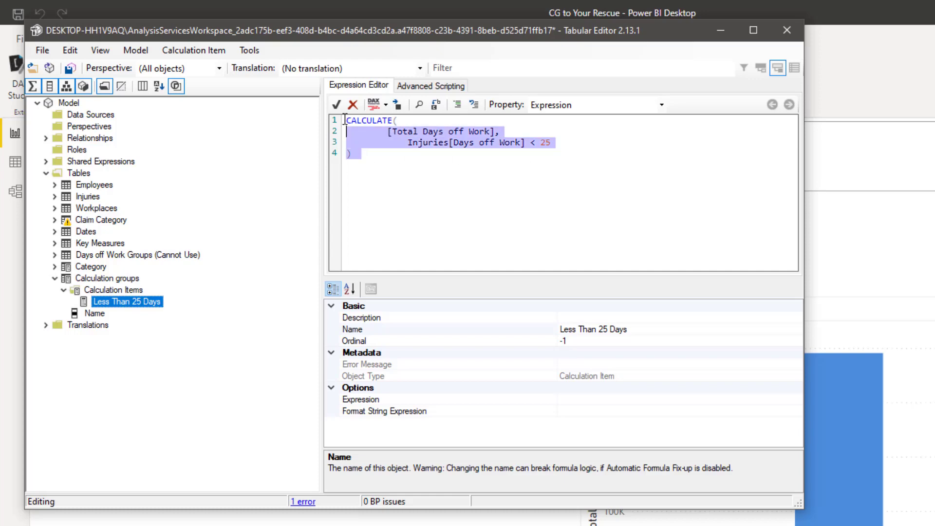
left_click(341, 105)
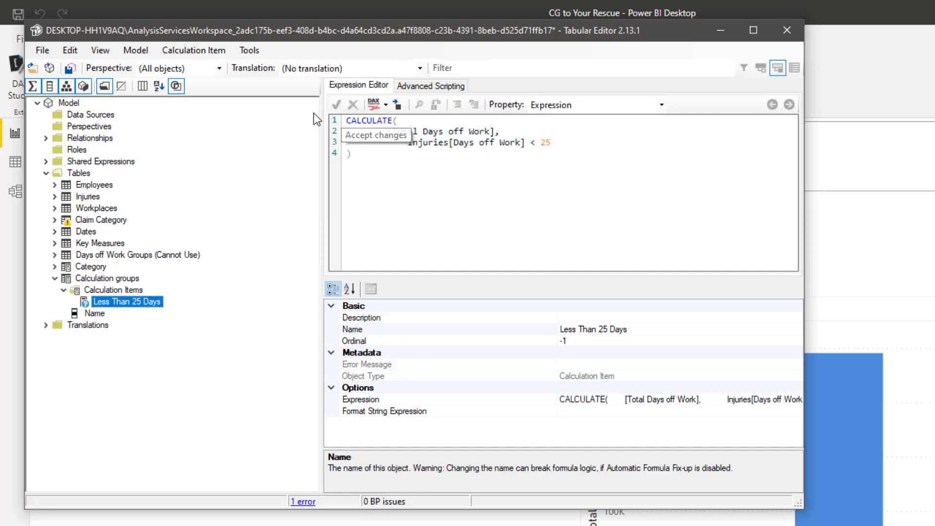
right_click(129, 292)
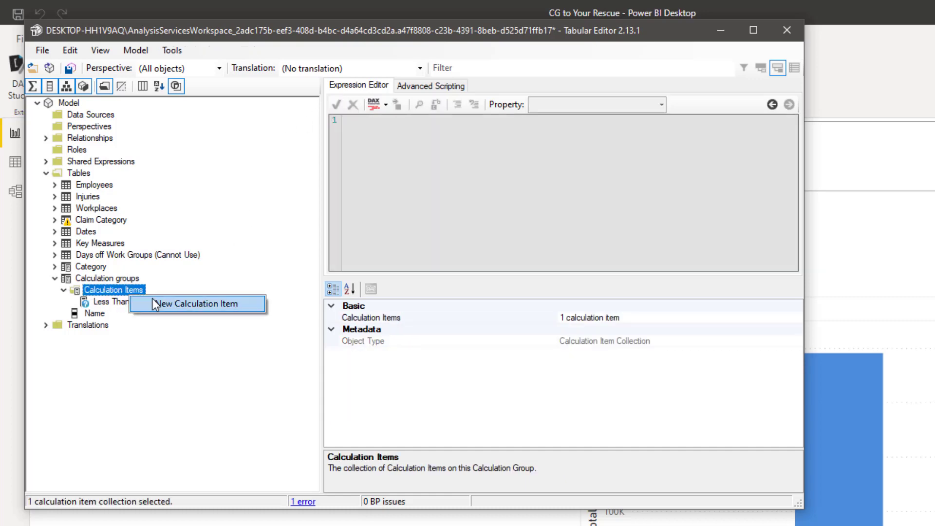
left_click(158, 304)
- Create 'Less than 50 Days' using the pasted CALCULATE expression with the threshold changed from 25 to 50
type("L")
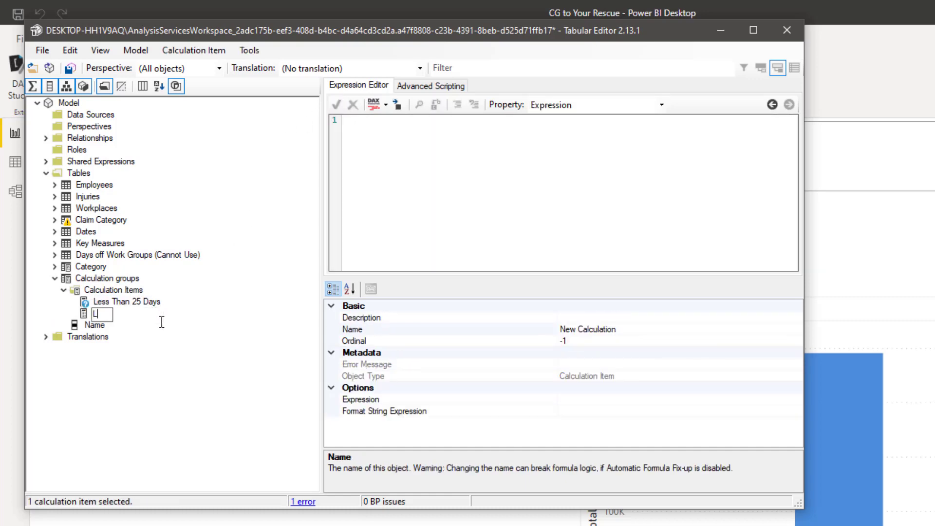
type("ess than 50 Days")
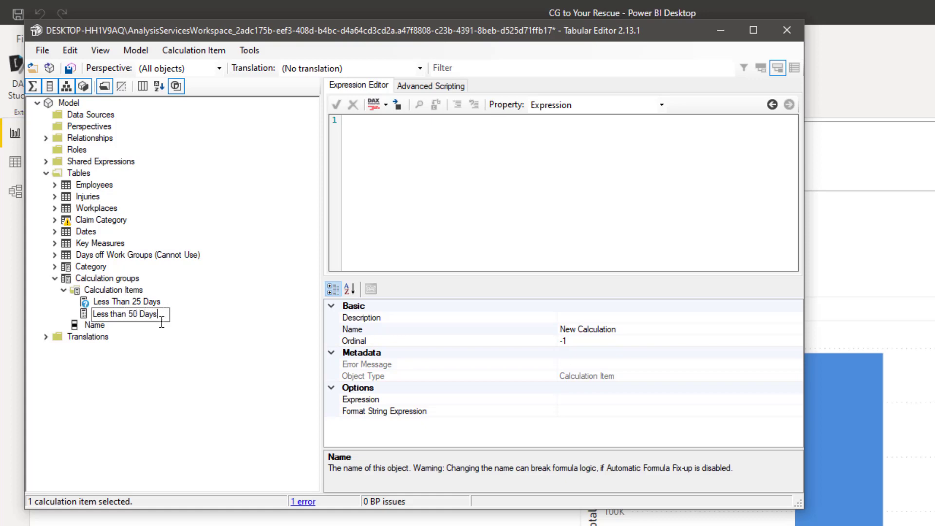
key("Return")
left_click(378, 148)
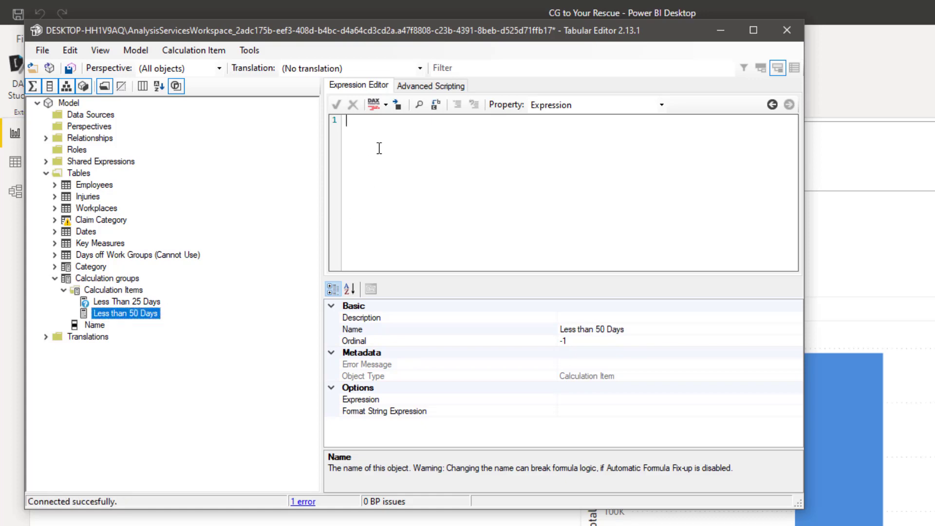
key("ctrl+v")
left_click(555, 142)
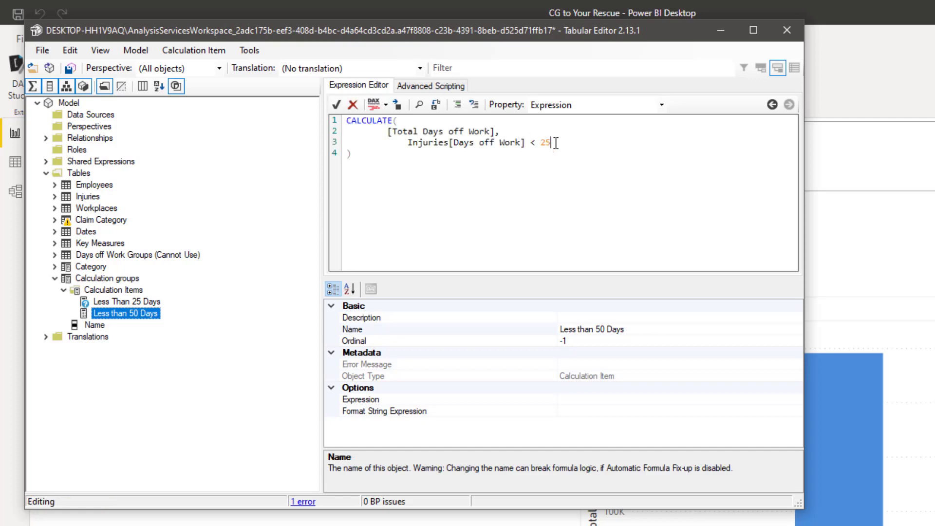
key("BackSpace")
key("BackSpace")
type("50")
left_click(335, 104)
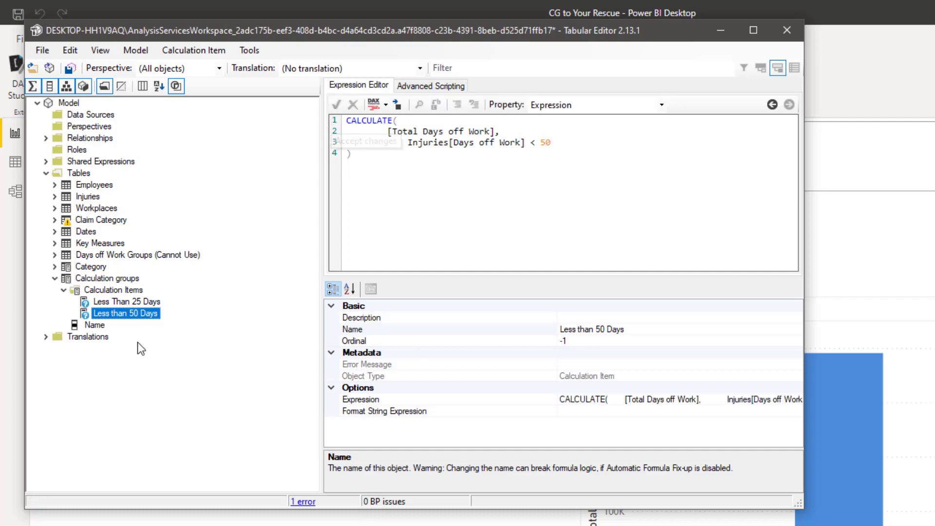
left_click(104, 292)
right_click(104, 292)
- Add a third calculation item named 'Less than 70 Days'
left_click(141, 301)
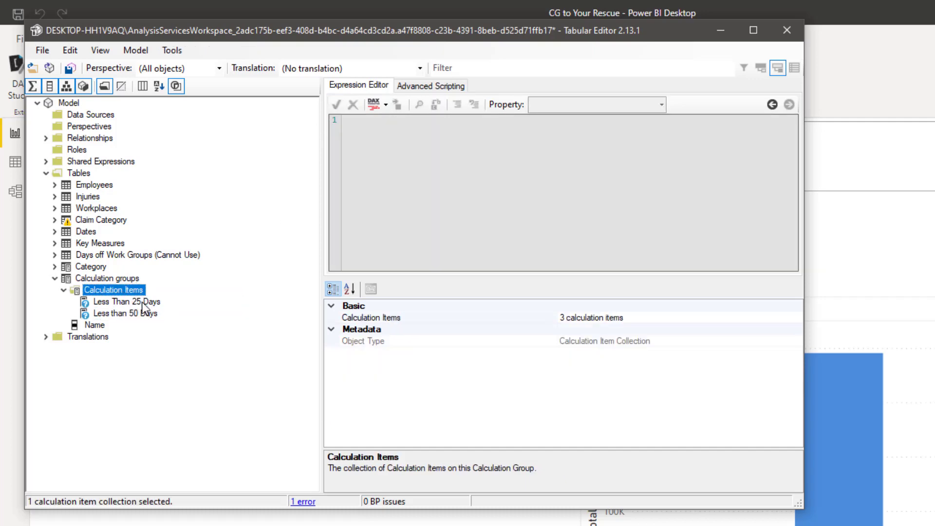
type("Le")
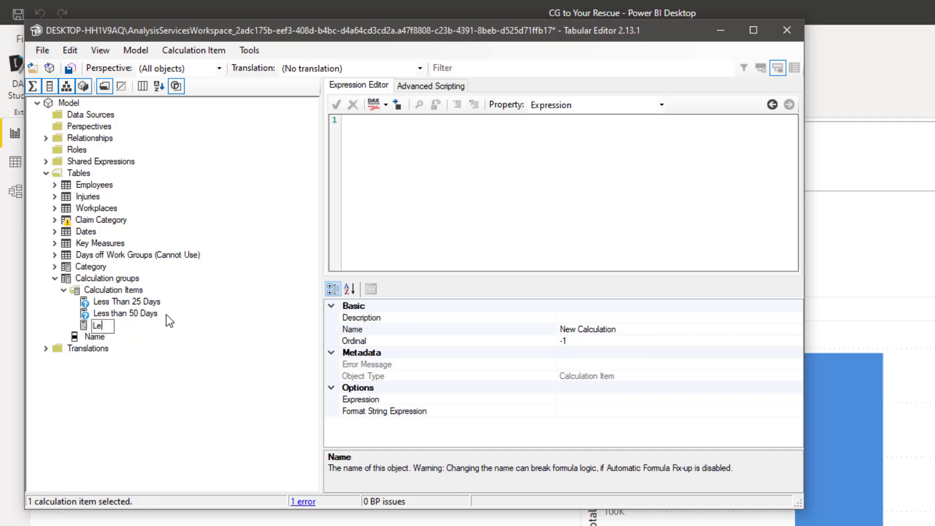
type("ss than 50 Days")
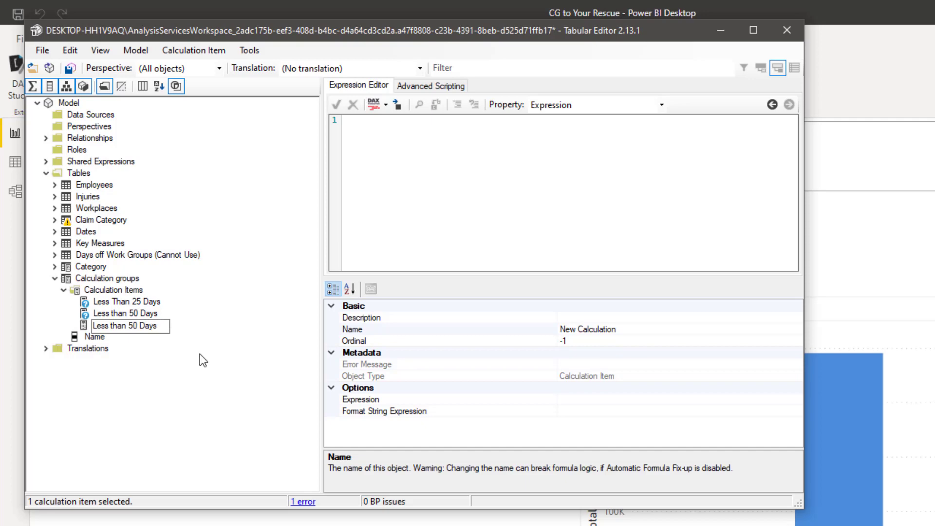
key("Delete")
type("7")
key("Return")
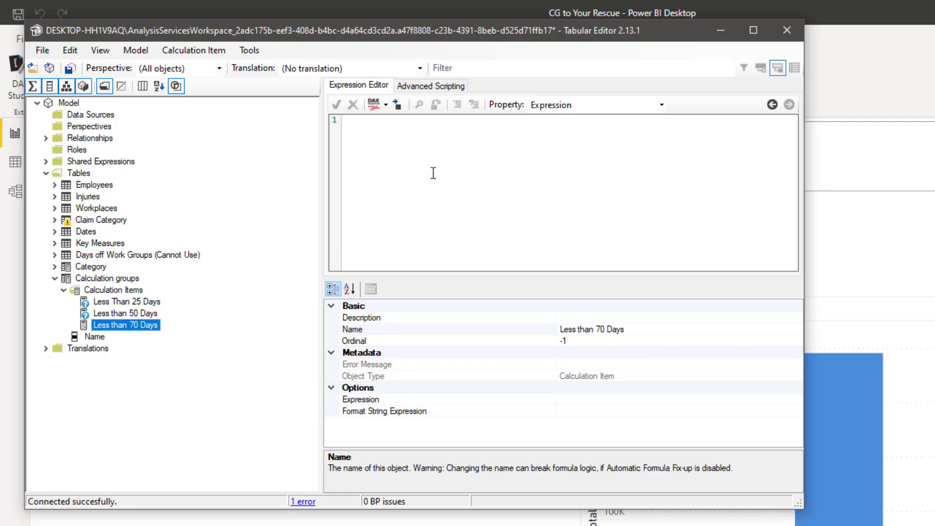
- Give Less than 70 Days the pasted CALCULATE expression with the threshold changed to 70
left_click(417, 183)
key("ctrl+v")
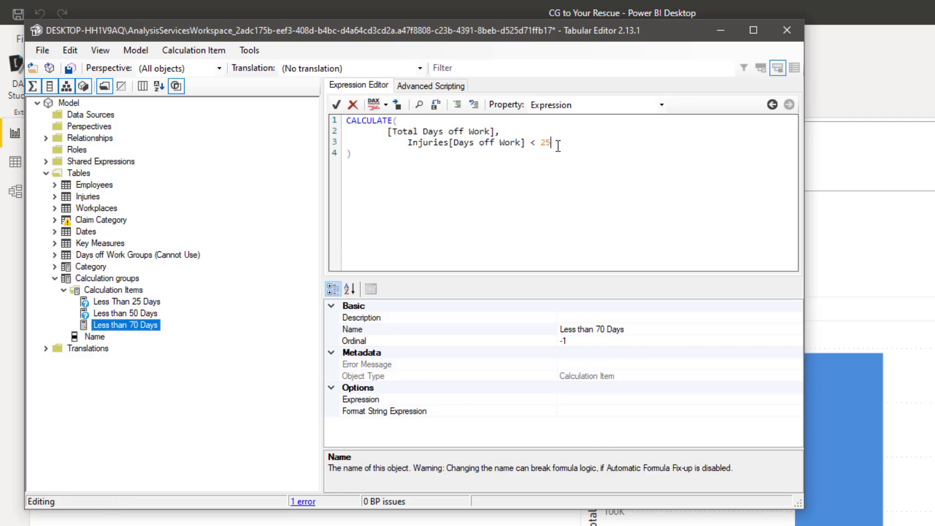
key("BackSpace")
key("BackSpace")
type("70")
left_click(335, 105)
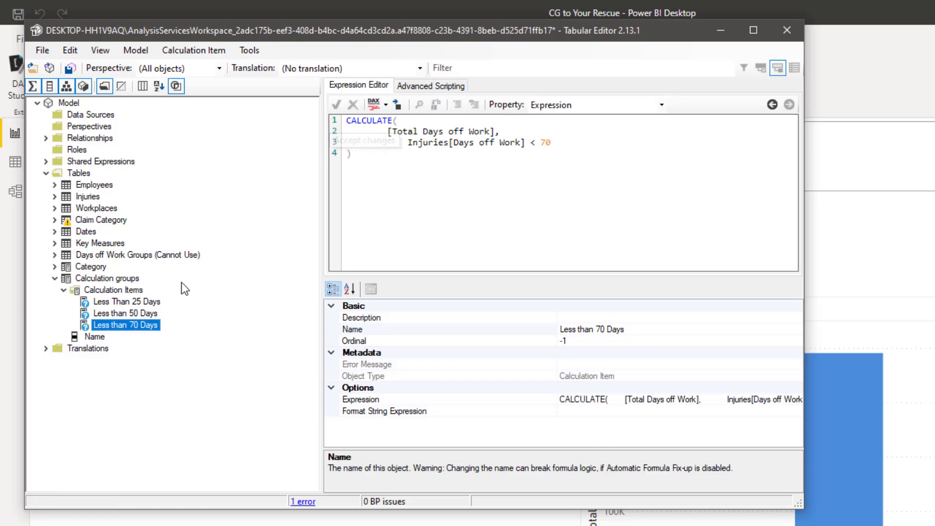
left_click(117, 291)
right_click(116, 298)
left_click(127, 301)
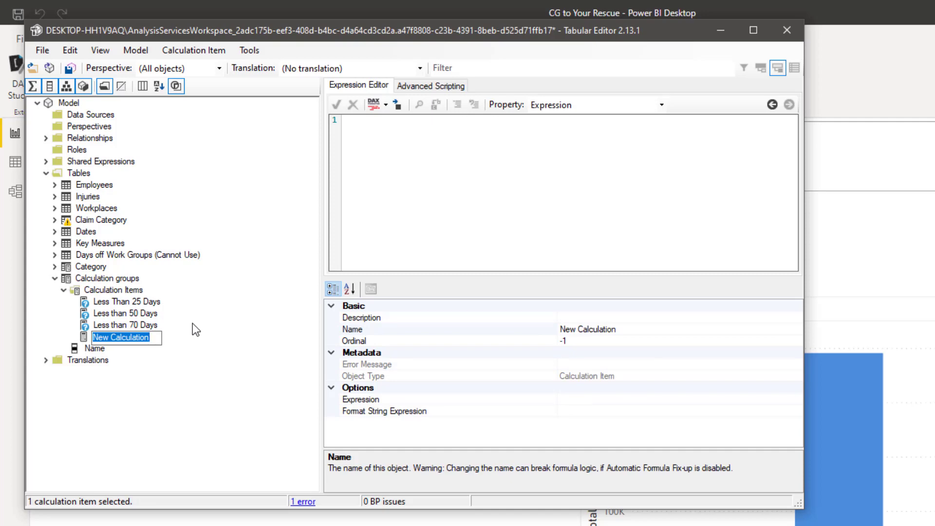
- Name the item 'Greater than 70 Days', filter Injuries[Days off Work] > 70, and save the model
type("Gre")
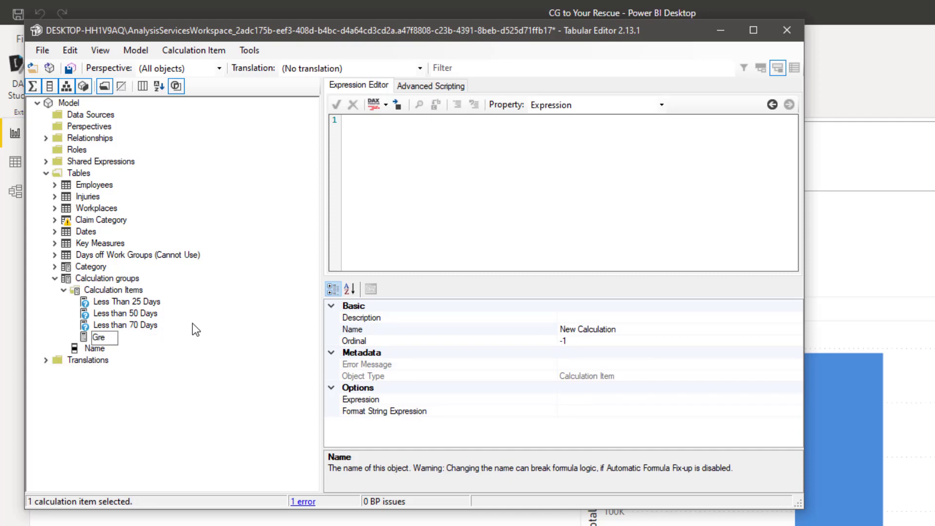
type("ater than 70 ")
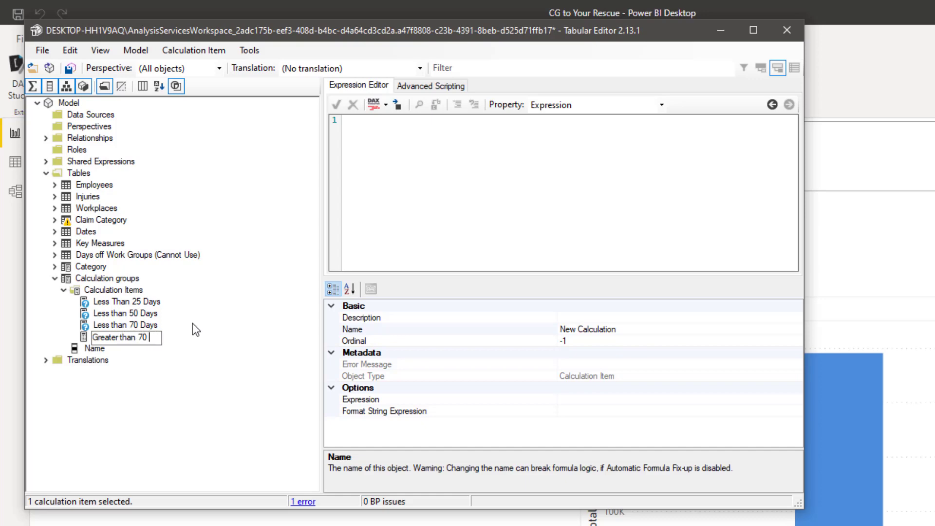
type("Days")
key("Return")
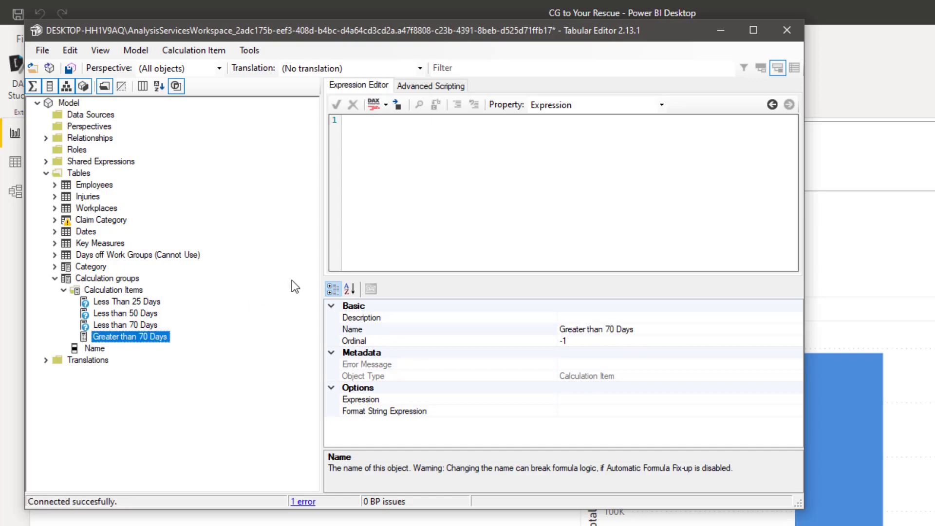
left_click(420, 197)
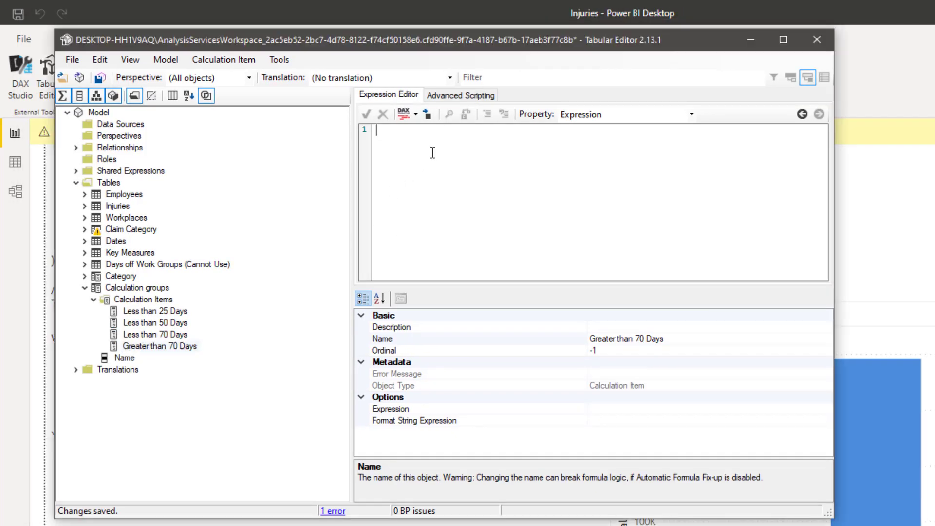
key("ctrl+v")
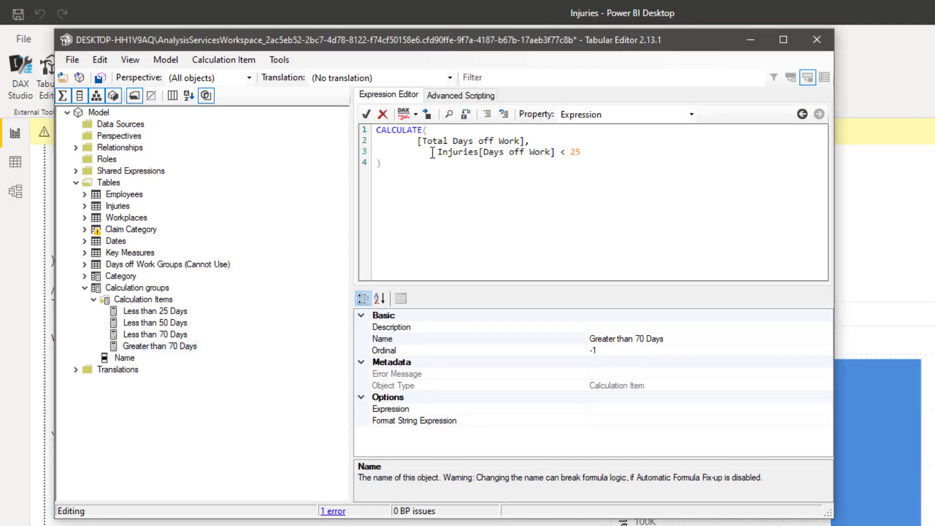
left_click(585, 151)
key("BackSpace")
key("BackSpace")
key("BackSpace")
key("BackSpace")
type("> 70")
left_click(366, 114)
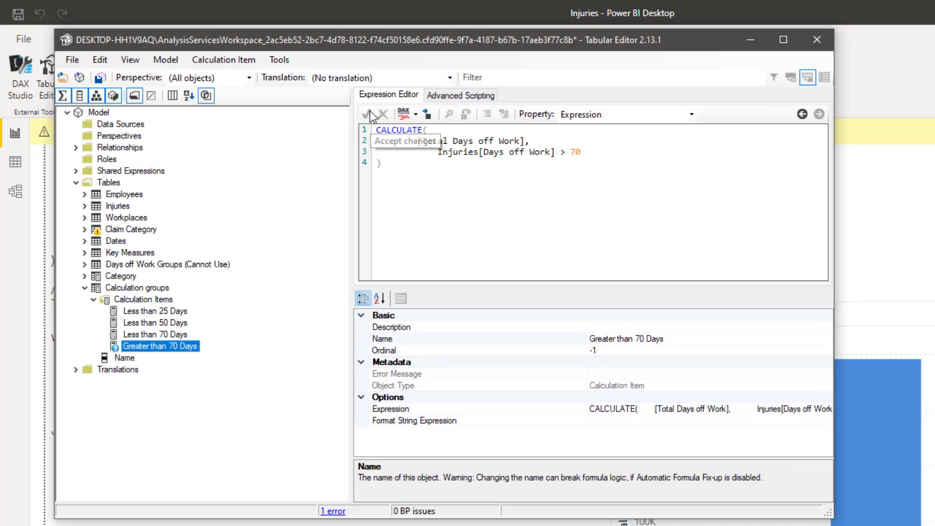
left_click(100, 77)
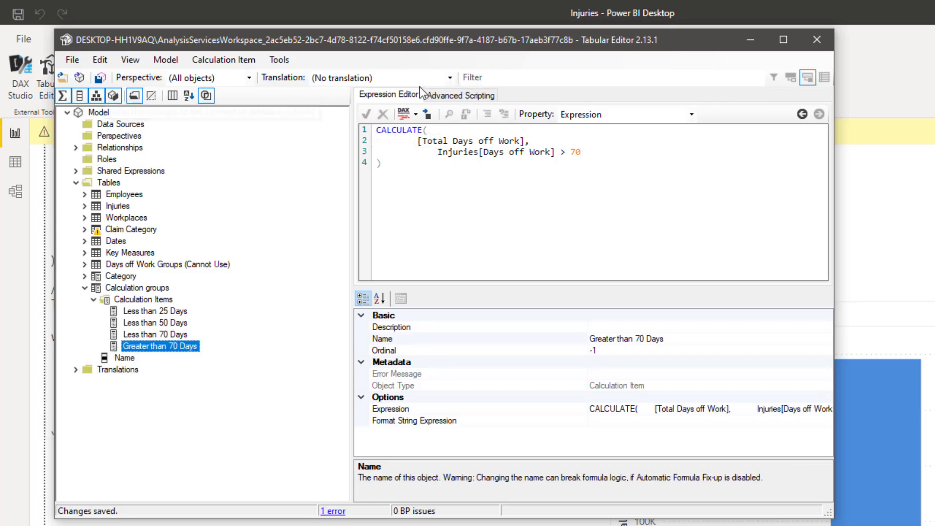
- Back in Power BI, put the Calculation groups Name field on the Total Days off Work chart's axis
left_click(749, 40)
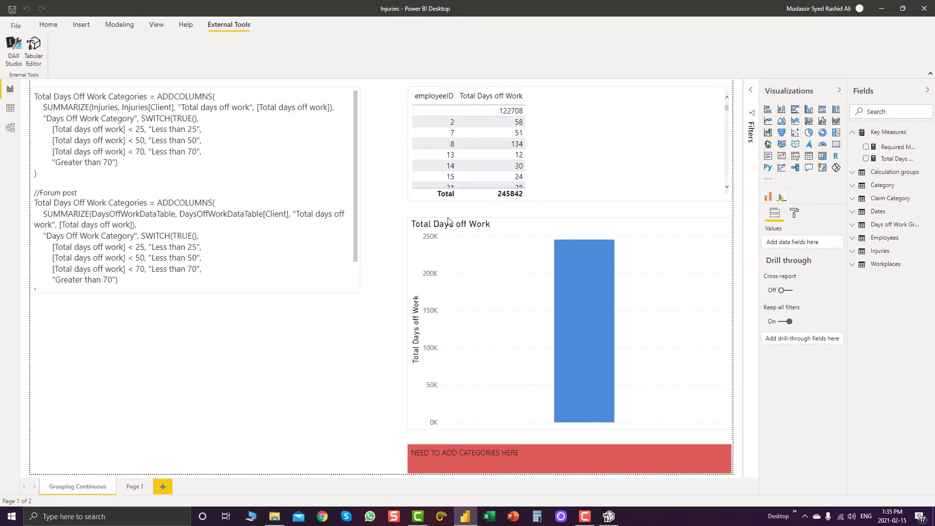
left_click(612, 226)
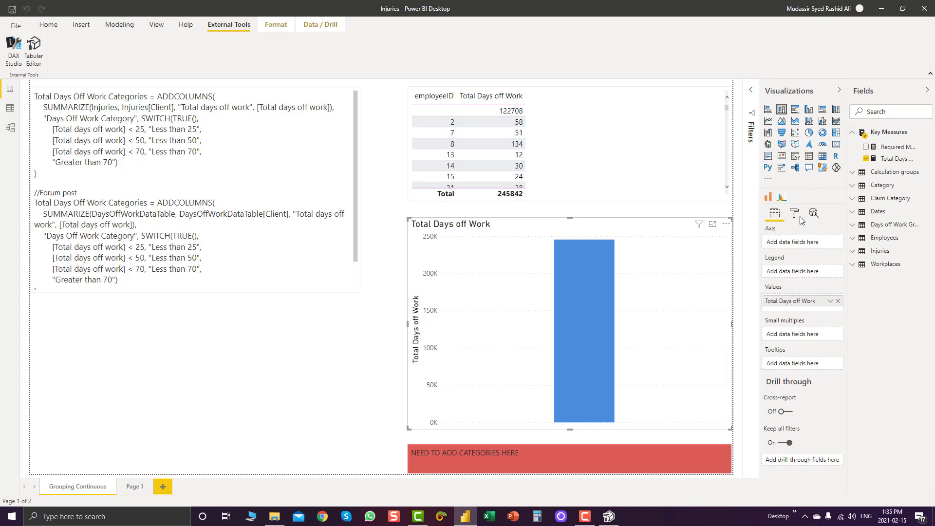
left_click(853, 174)
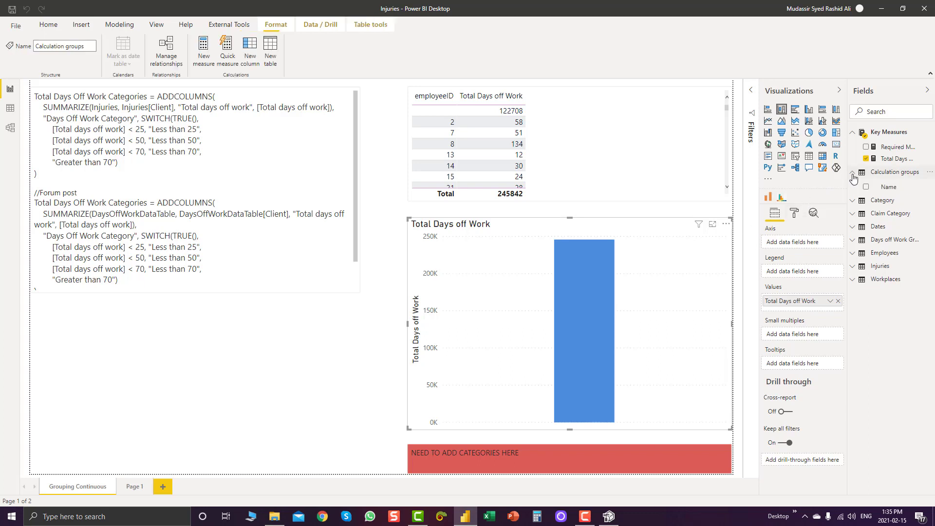
left_click_drag(884, 189, 785, 247)
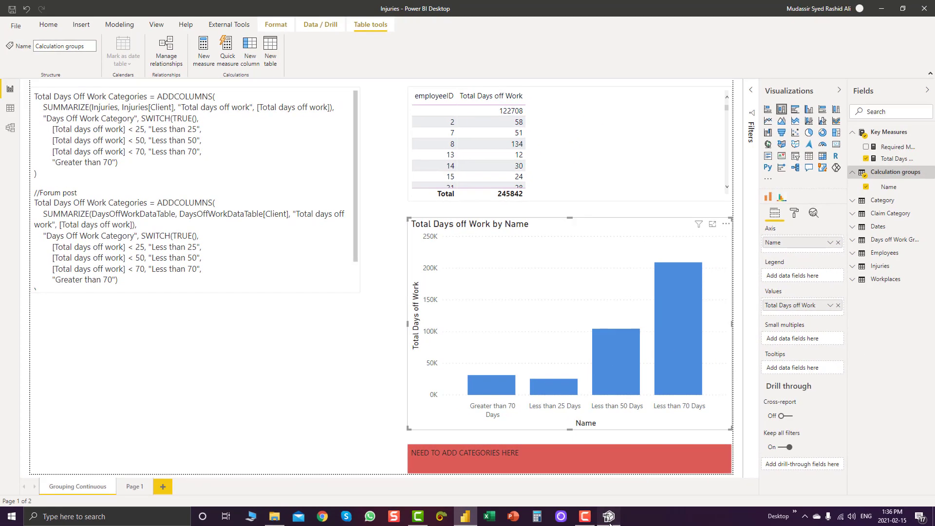
- In Tabular Editor, review the expressions of the Less than 25, 50, 70 and Greater than 70 Days items
left_click(608, 517)
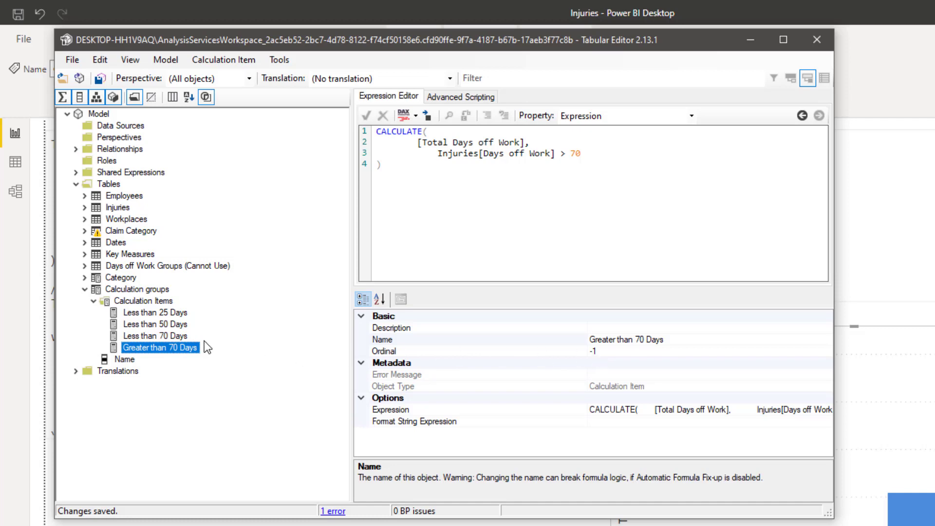
left_click(157, 335)
left_click(161, 324)
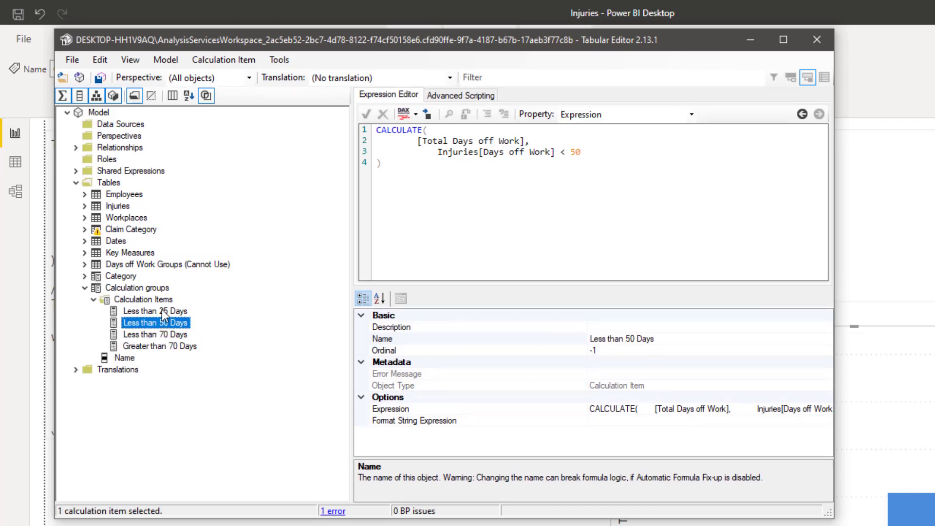
left_click(162, 311)
left_click(161, 347)
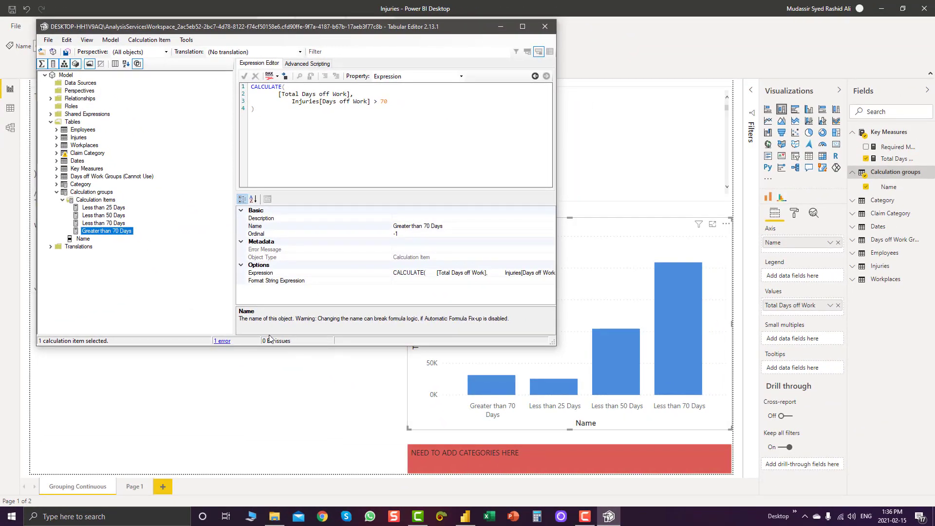
left_click(117, 222)
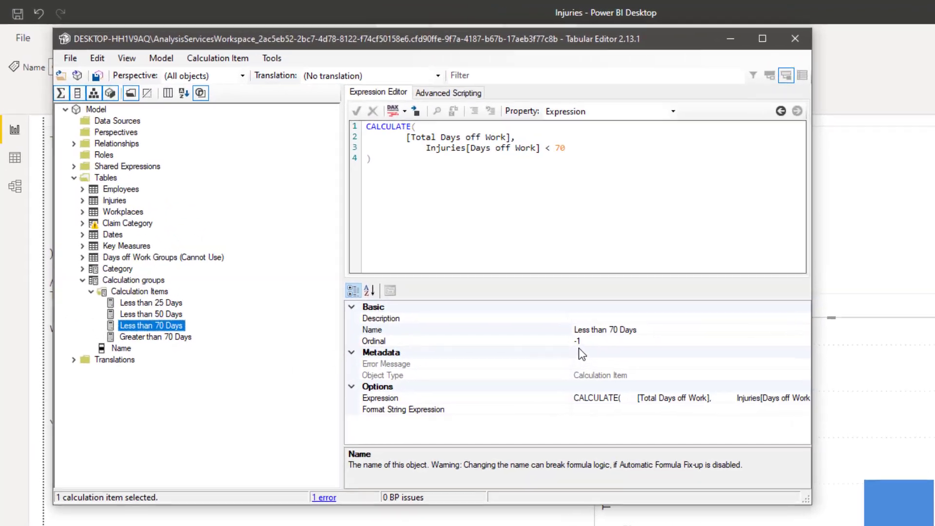
- Set the Ordinal property of the Less than 70 Days item to 0
left_click(599, 342)
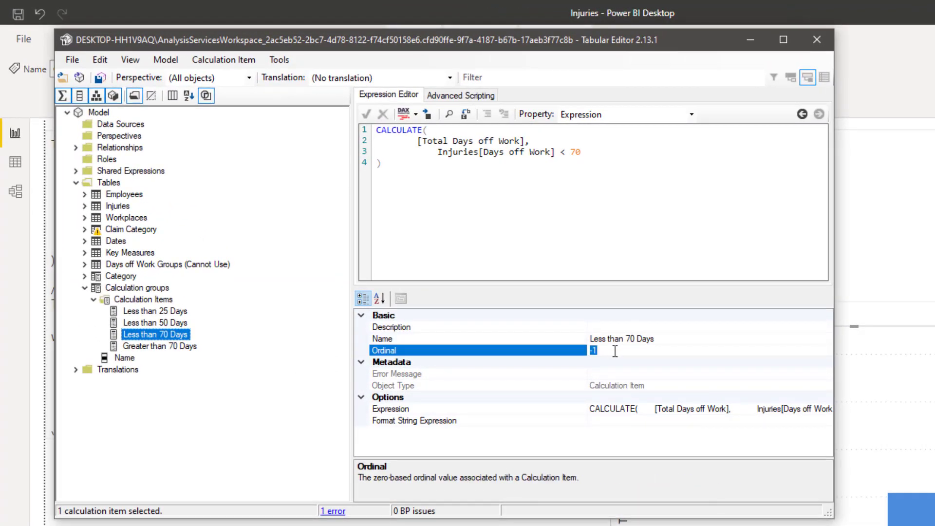
type("0")
key("Down")
key("Down")
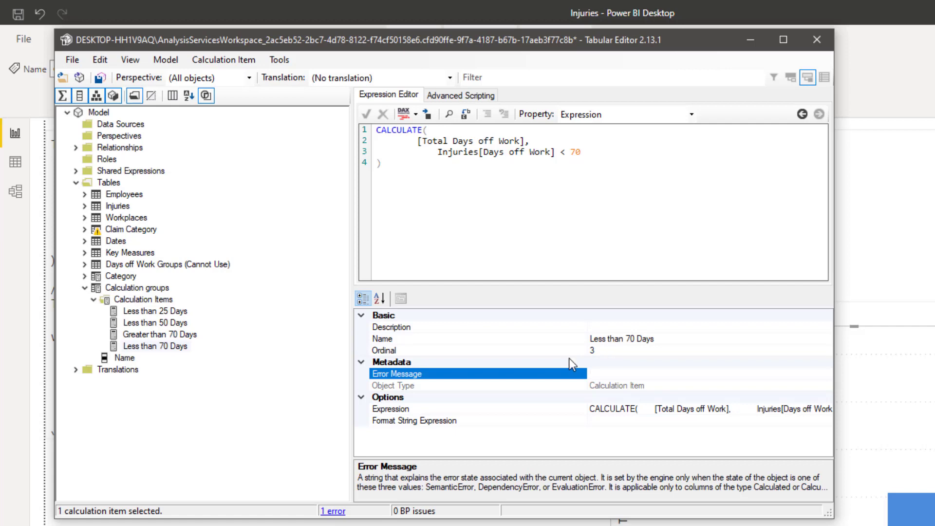
left_click(607, 363)
left_click(604, 352)
key("BackSpace")
type("0")
key("Down")
key("Down")
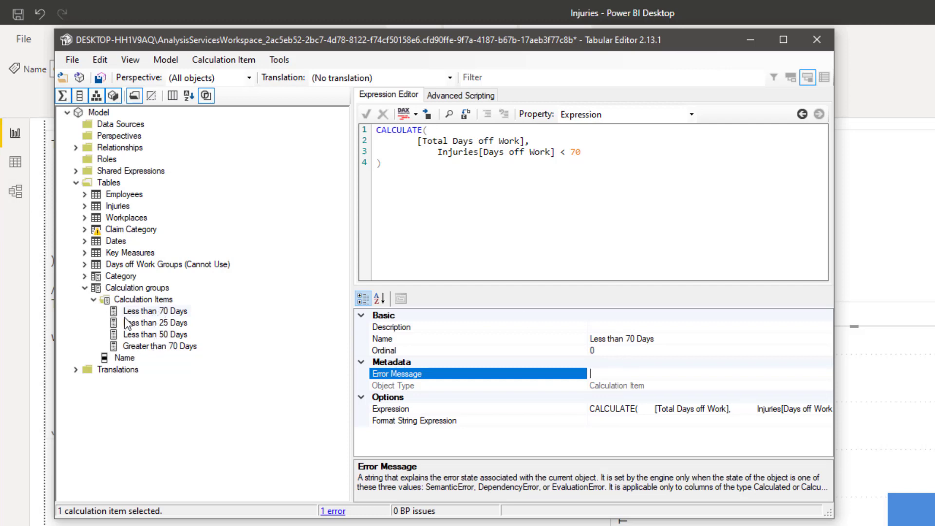
- Drag Less than 25 and 50 Days above Less than 70 Days, check ordinals 0–3, and save to the model
left_click(141, 323)
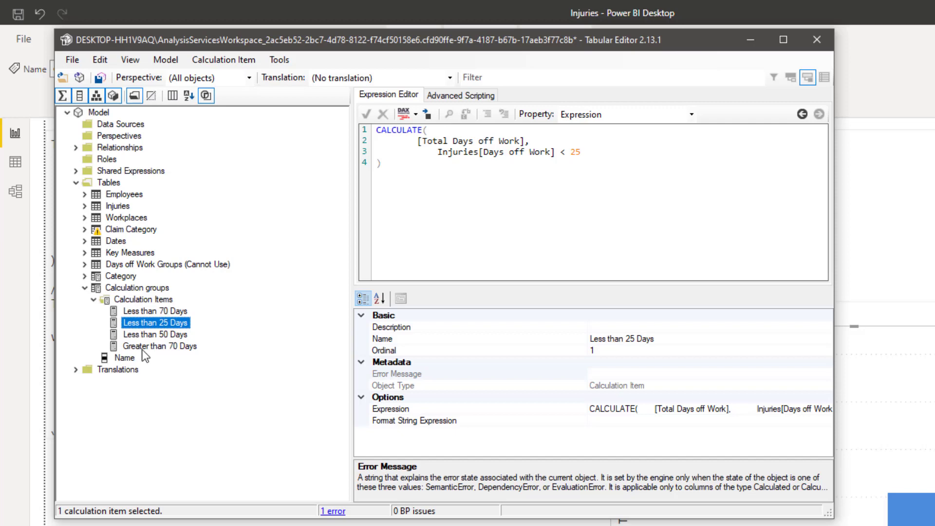
left_click_drag(138, 323, 138, 309)
left_click_drag(140, 337, 142, 323)
left_click(153, 310)
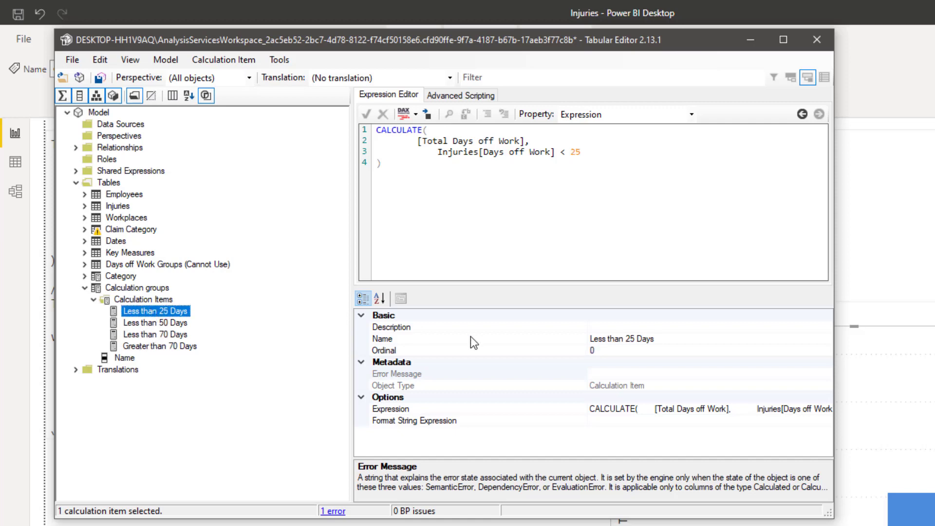
left_click(173, 323)
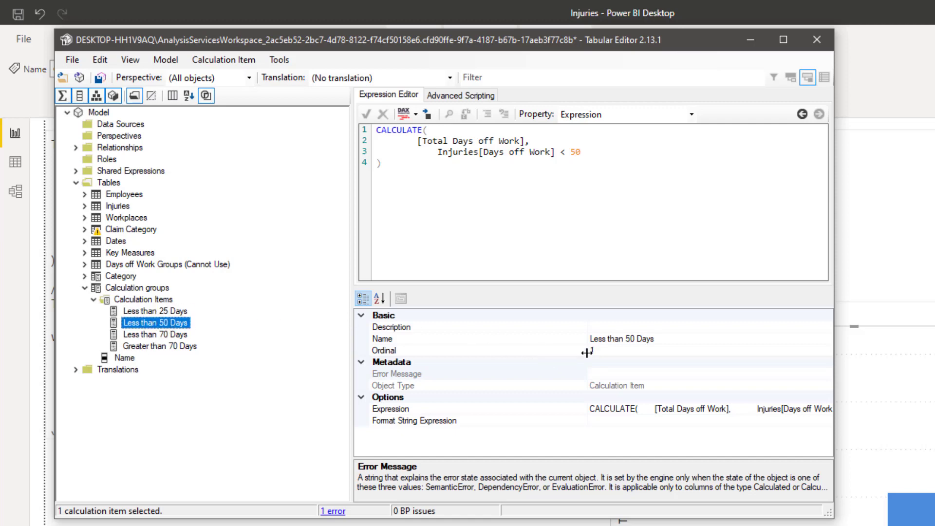
left_click(149, 335)
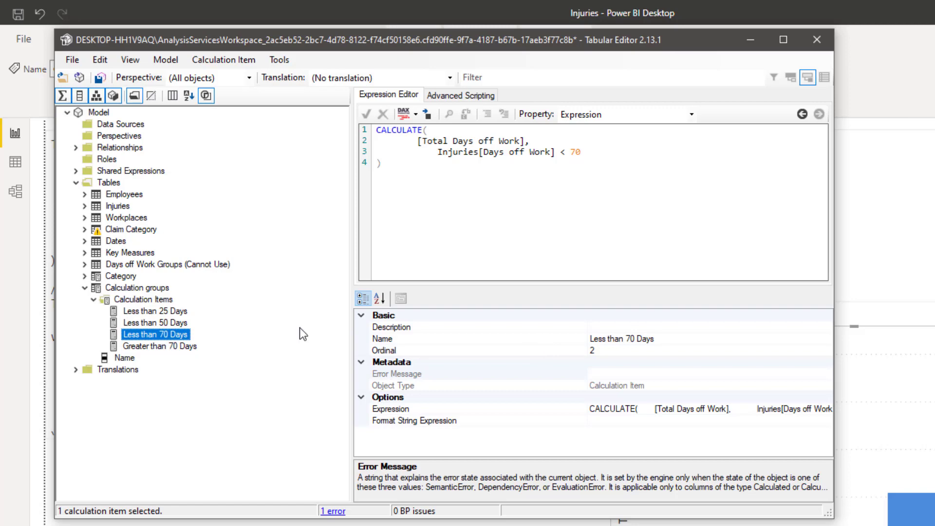
left_click(159, 346)
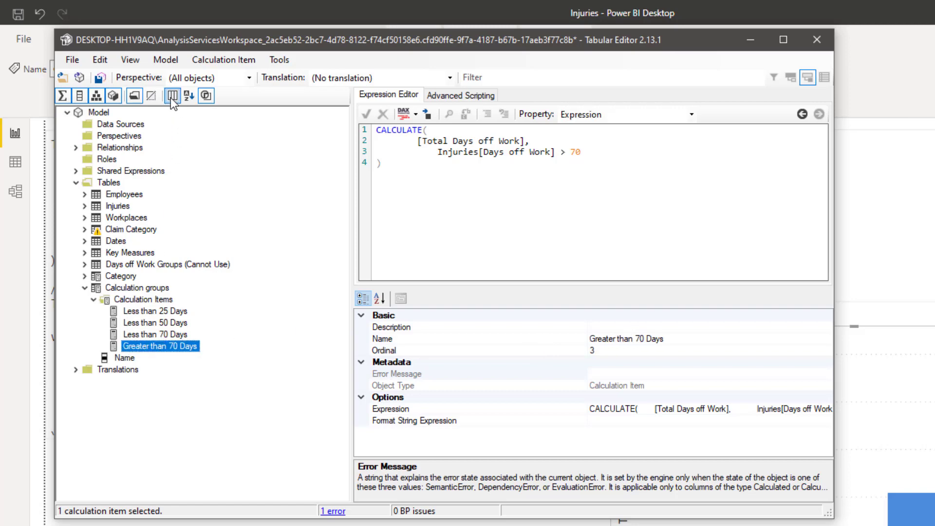
left_click(100, 77)
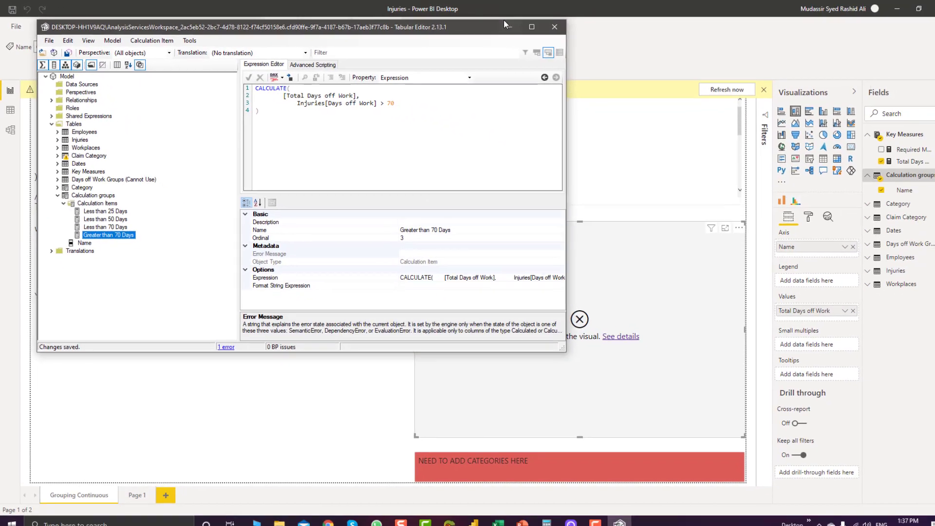
- Minimize Tabular Editor and refresh the calculation groups in the Power BI report
left_click(507, 26)
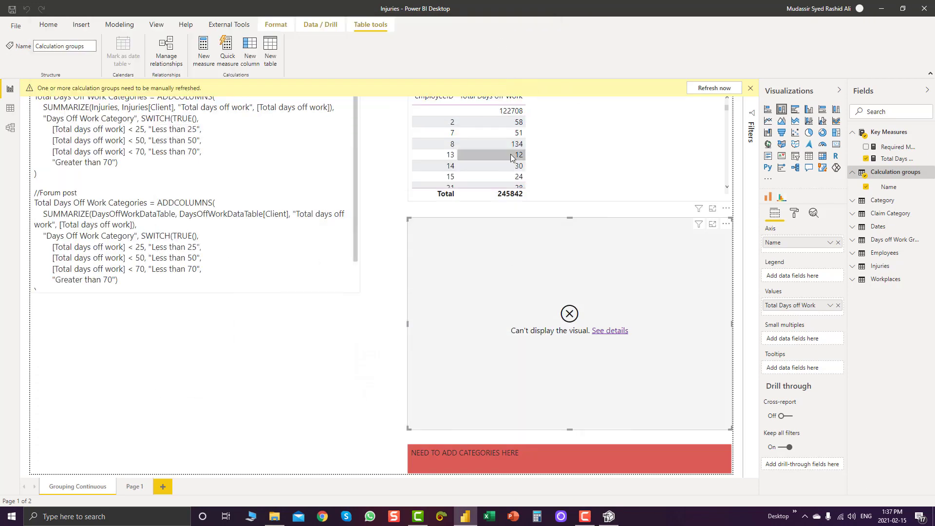
left_click(704, 89)
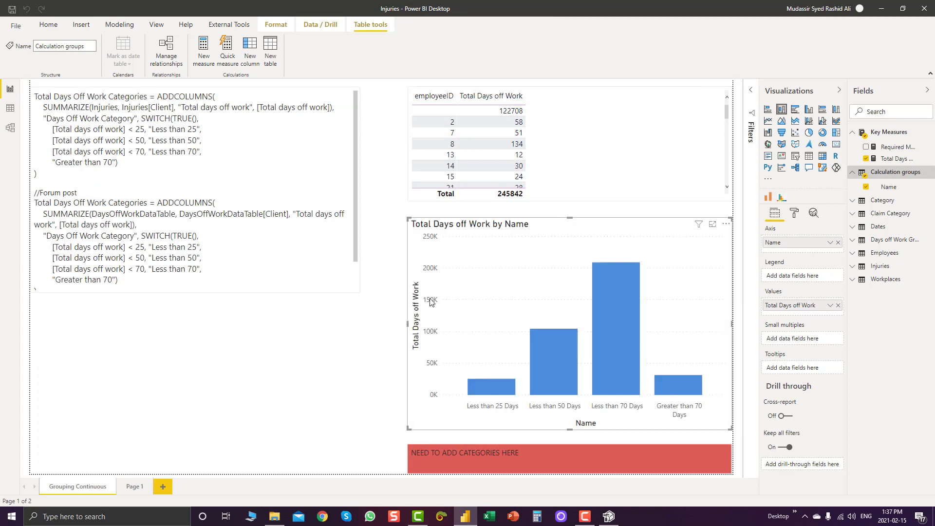